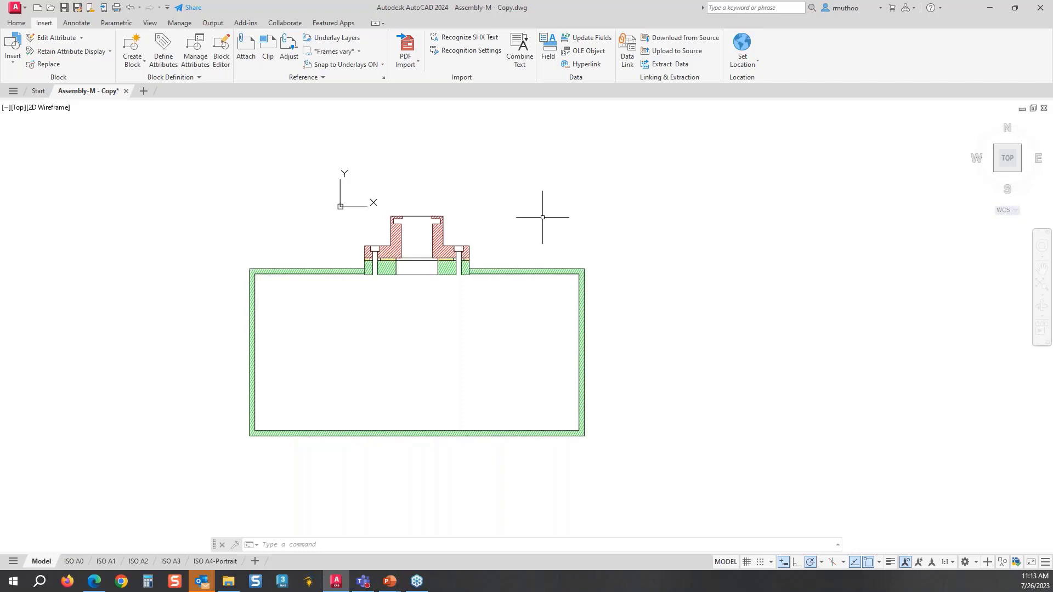
# - Display the Tool Palettes and bring up the Mechanical sample blocks
pyautogui.click(149, 24)
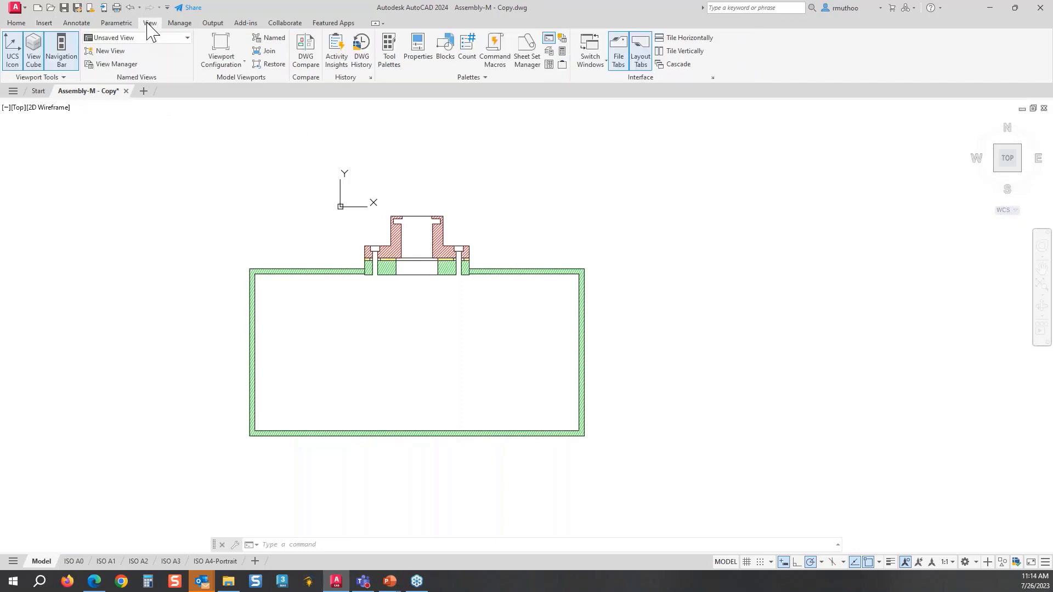
pyautogui.click(389, 52)
pyautogui.moveTo(675, 329); pyautogui.dragTo(769, 302)
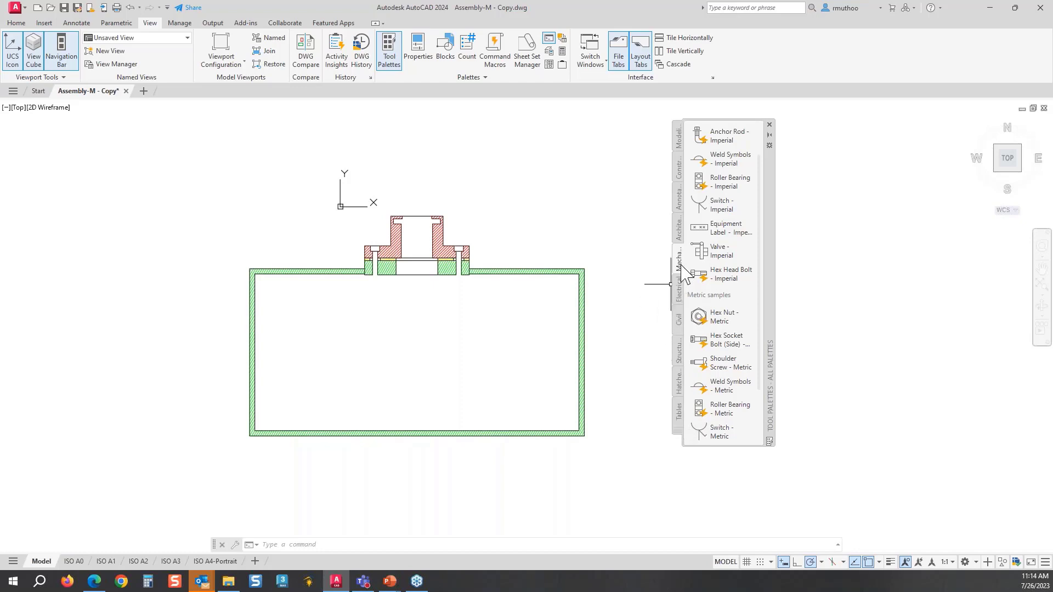
pyautogui.click(678, 286)
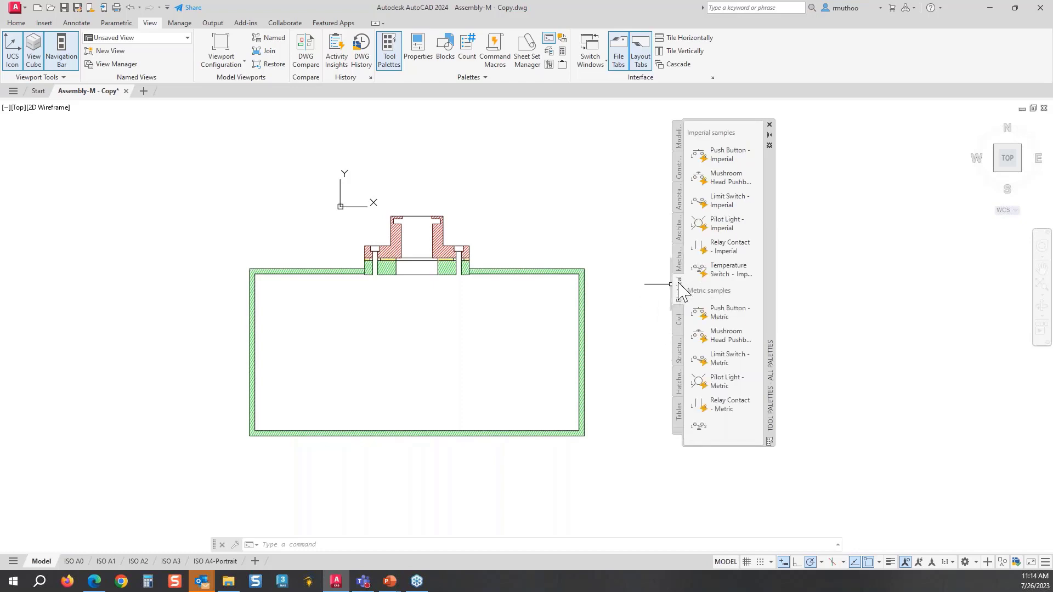
pyautogui.click(679, 233)
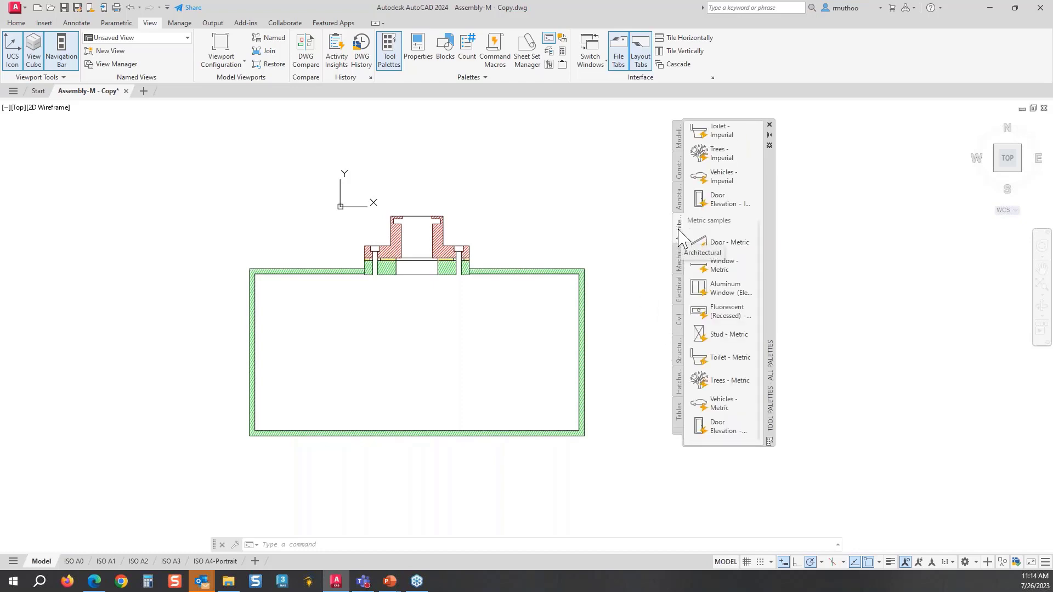
pyautogui.click(683, 258)
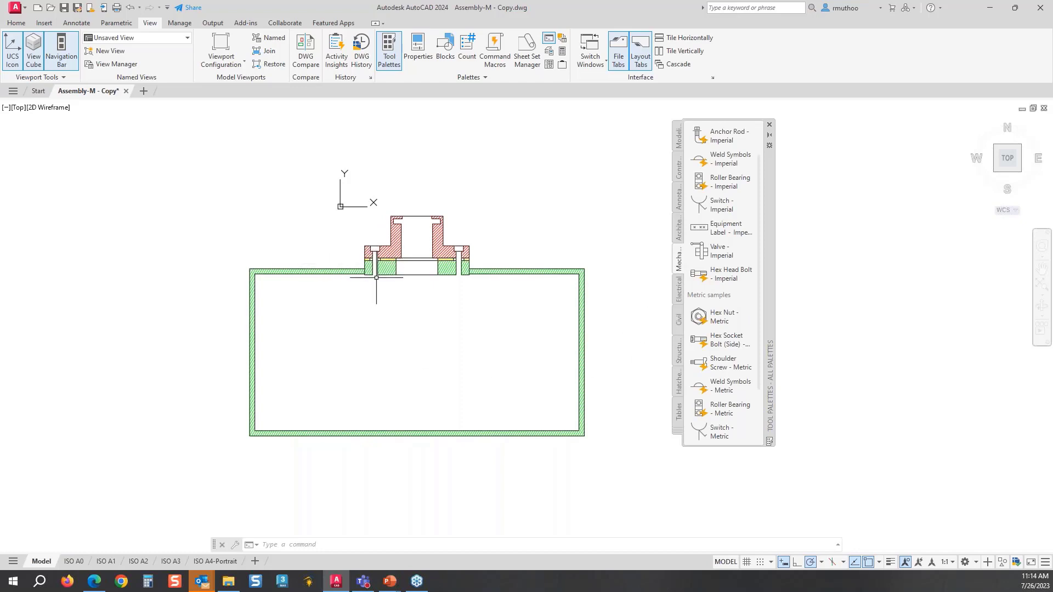
# - Insert the metric Hex Socket Bolt (Side) block into the empty area beside the flanged part, clear of the assembly
pyautogui.scroll(4, 379, 278)
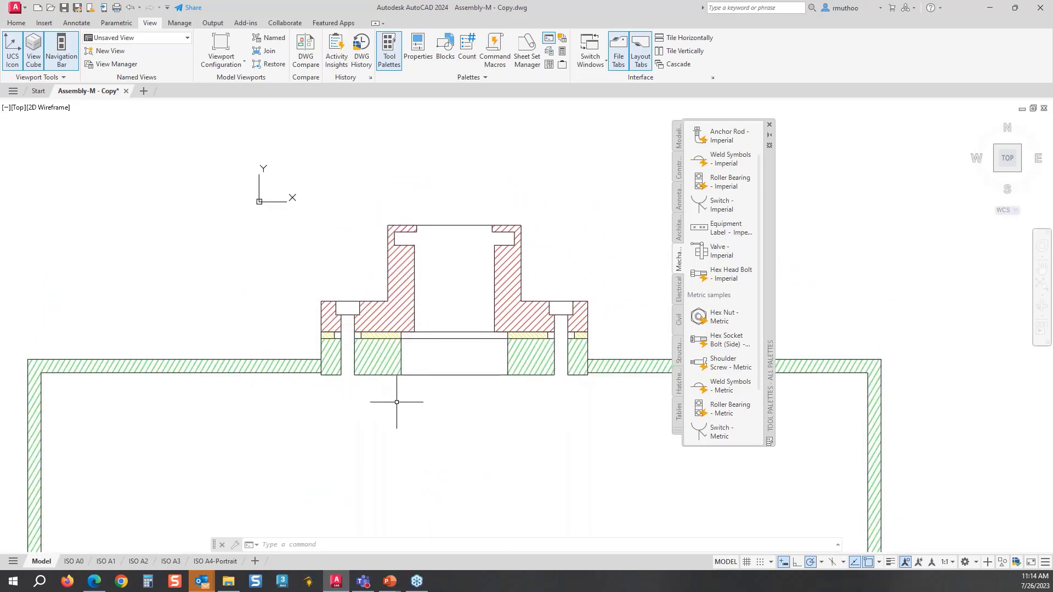
pyautogui.moveTo(555, 412); pyautogui.dragTo(482, 396, button='middle')
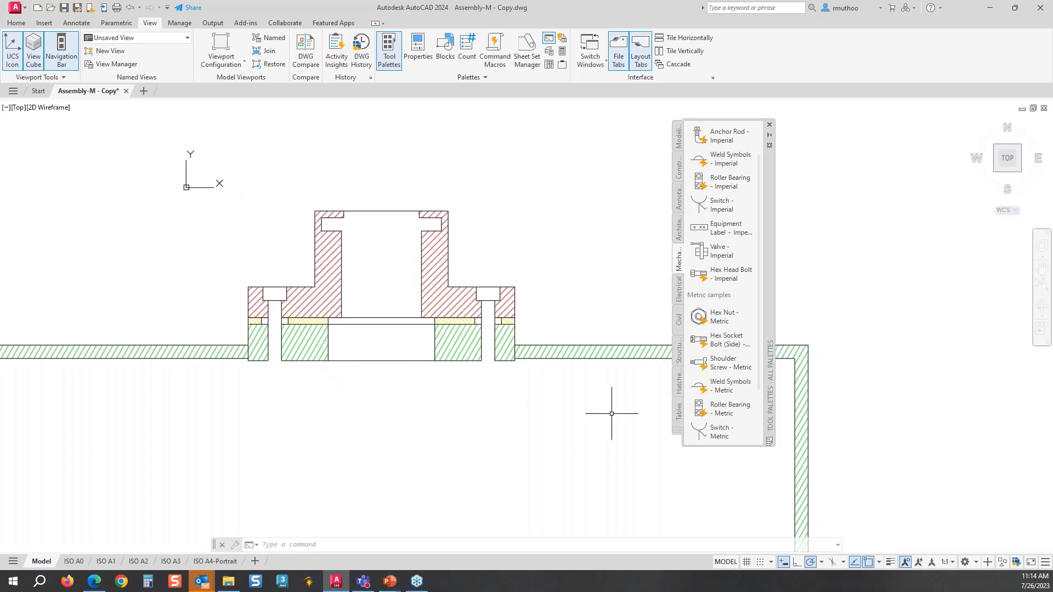
pyautogui.moveTo(772, 242); pyautogui.dragTo(890, 236)
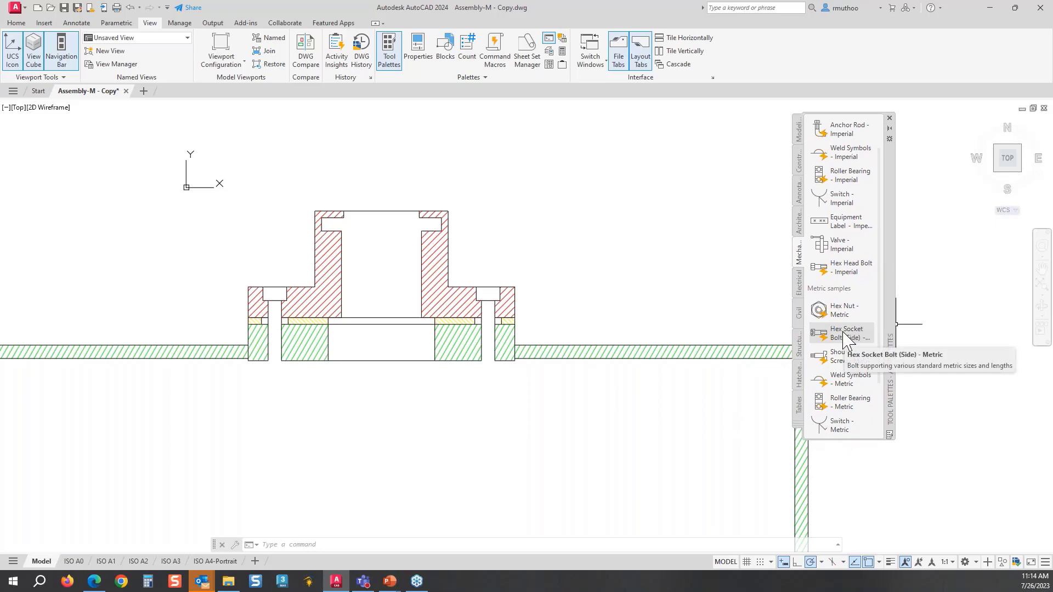
pyautogui.moveTo(843, 333); pyautogui.dragTo(614, 211)
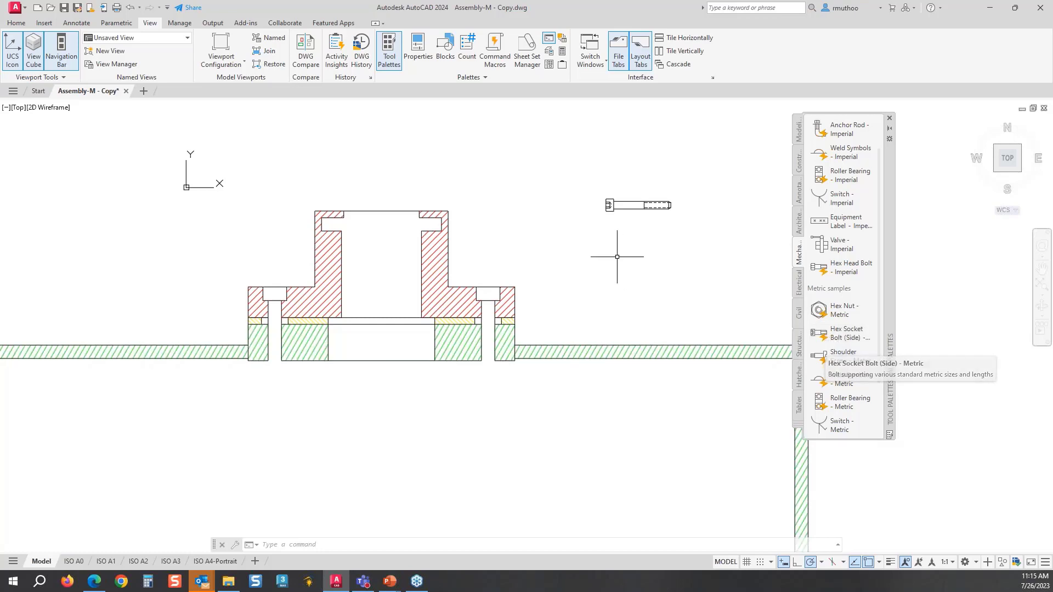
# - Examine the inserted bolt block's grips and its list of available sizes, leaving the block deselected
pyautogui.click(627, 209)
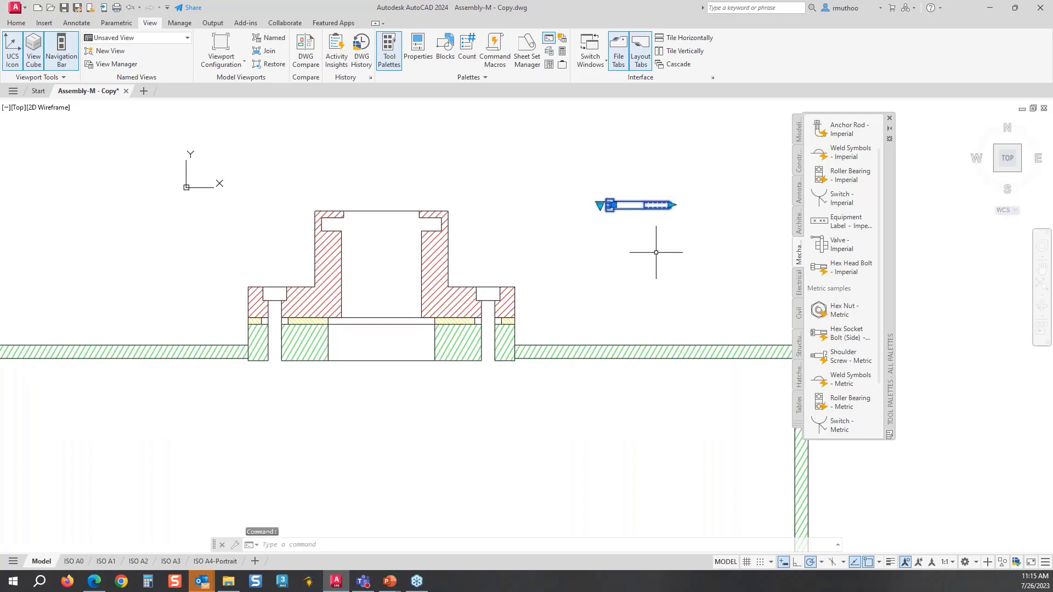
pyautogui.scroll(2, 669, 242)
pyautogui.scroll(3, 641, 299)
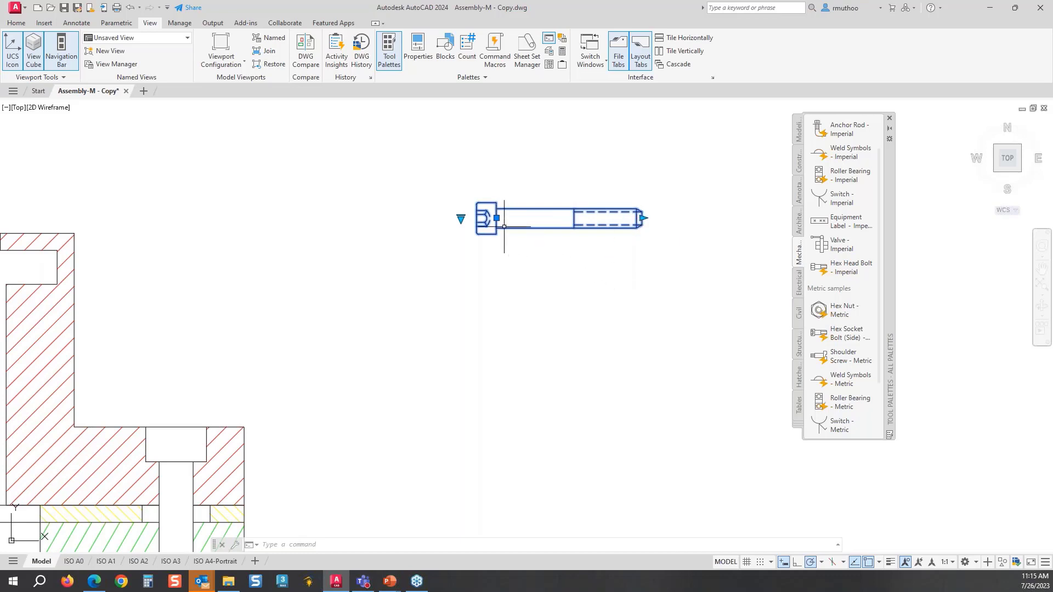
pyautogui.click(497, 218)
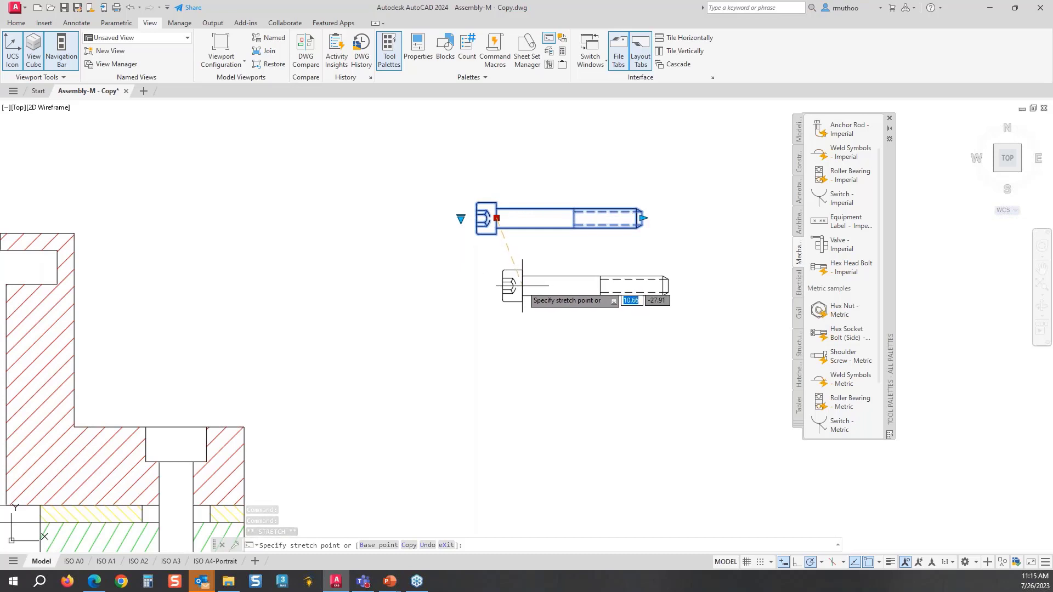
pyautogui.press('Escape')
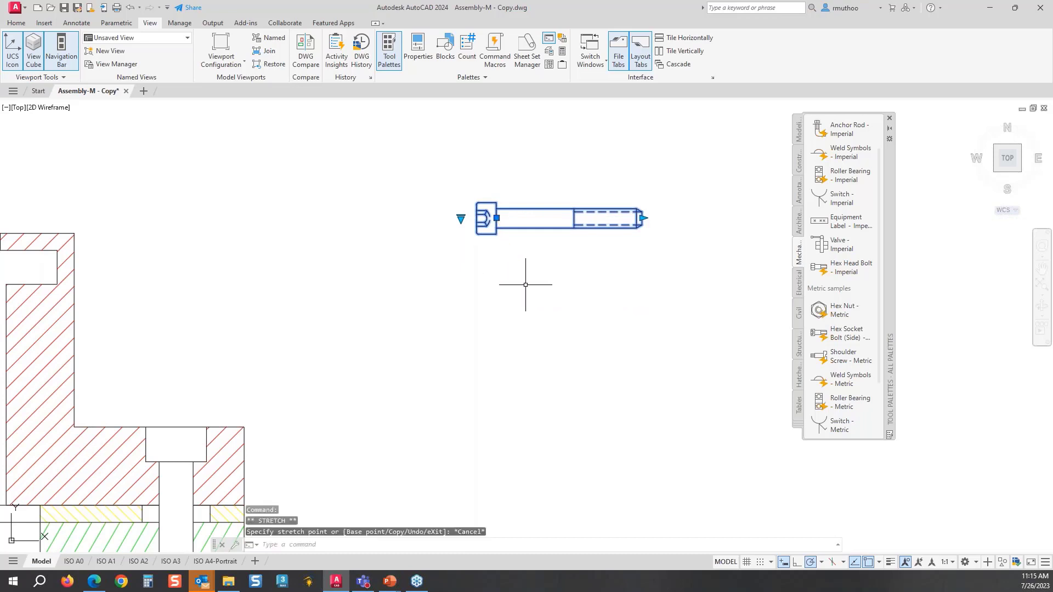
pyautogui.click(460, 218)
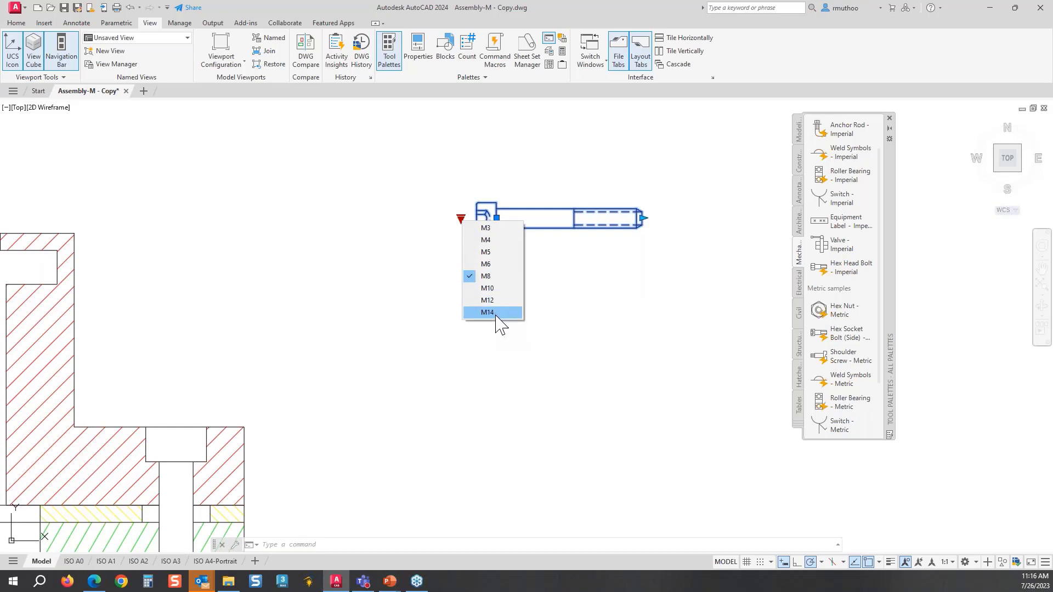
pyautogui.click(549, 318)
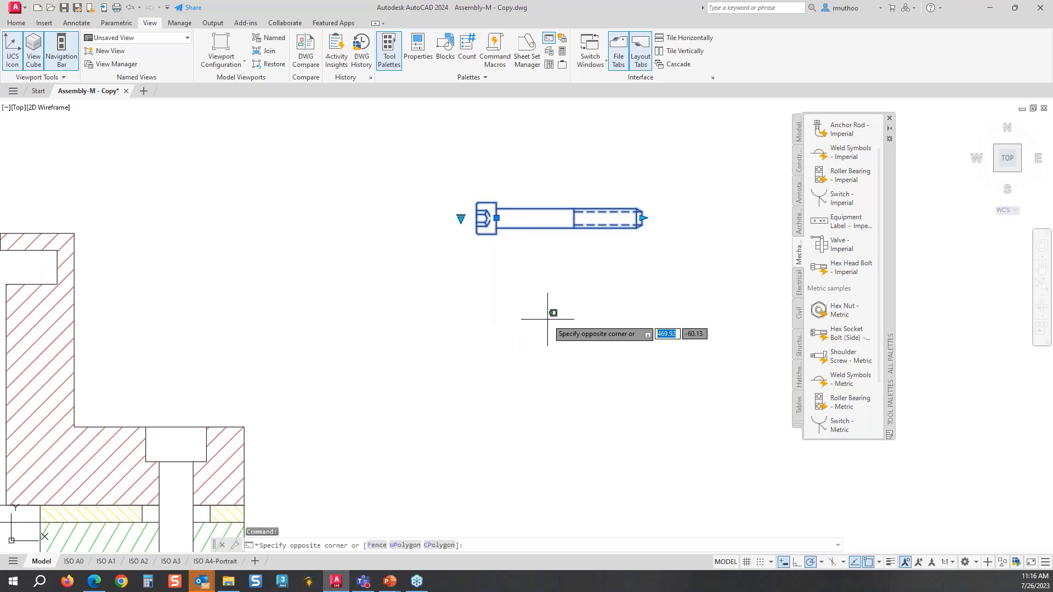
pyautogui.scroll(-2, 543, 320)
pyautogui.scroll(-3, 548, 316)
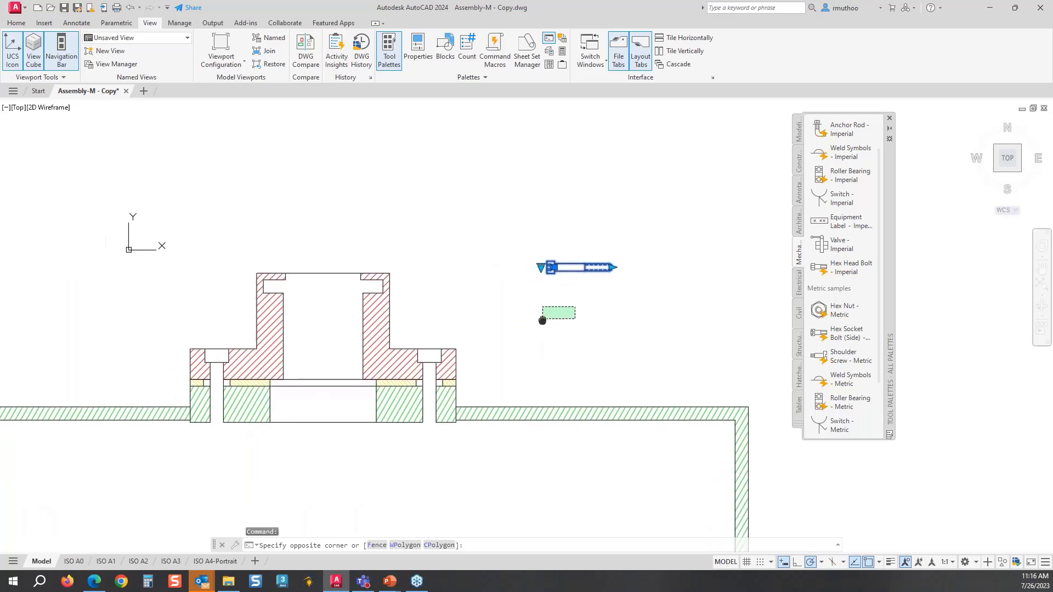
pyautogui.press('Escape')
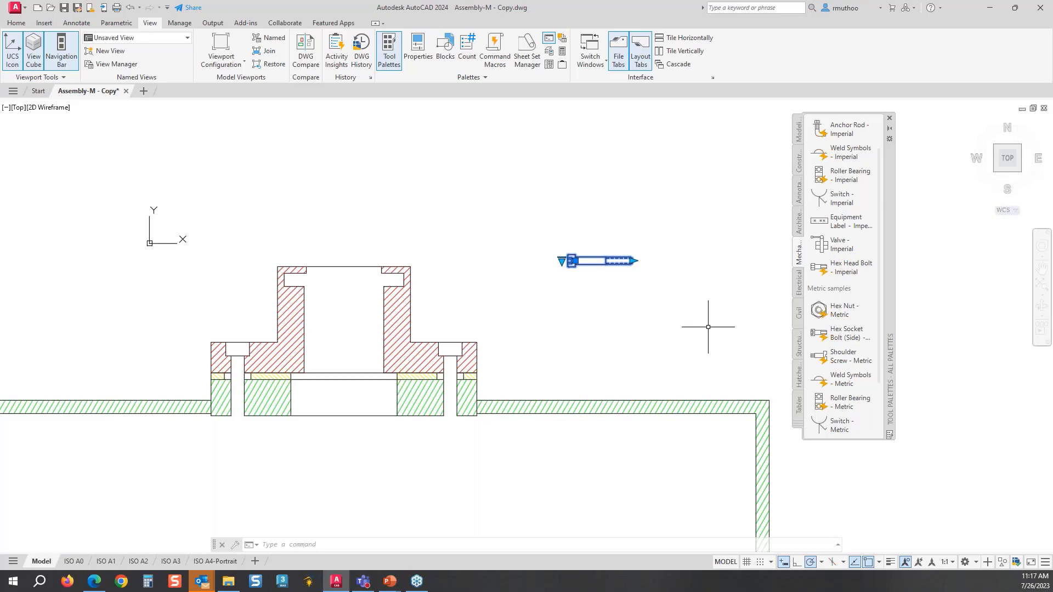
pyautogui.click(669, 327)
pyautogui.press('Escape')
pyautogui.press('Escape')
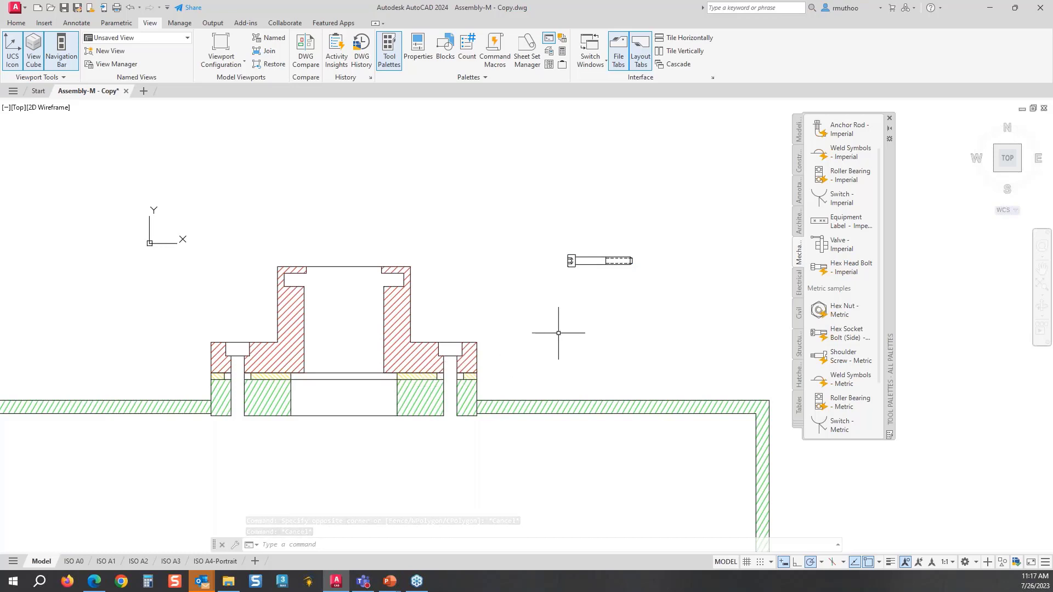
# - Create a new tool palette named Custom
pyautogui.moveTo(557, 332); pyautogui.dragTo(573, 324, button='middle')
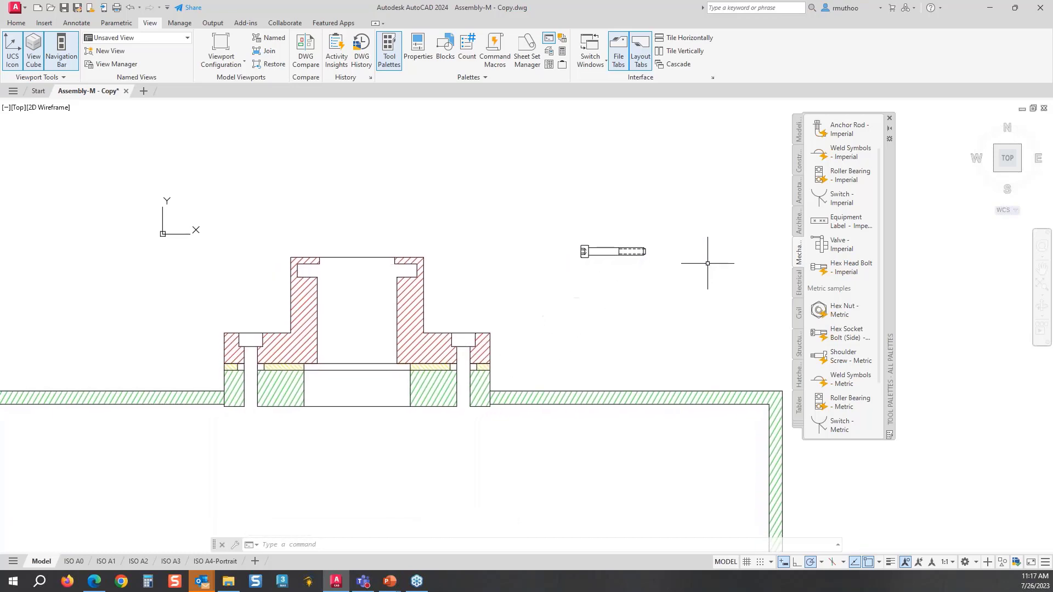
pyautogui.rightClick(893, 239)
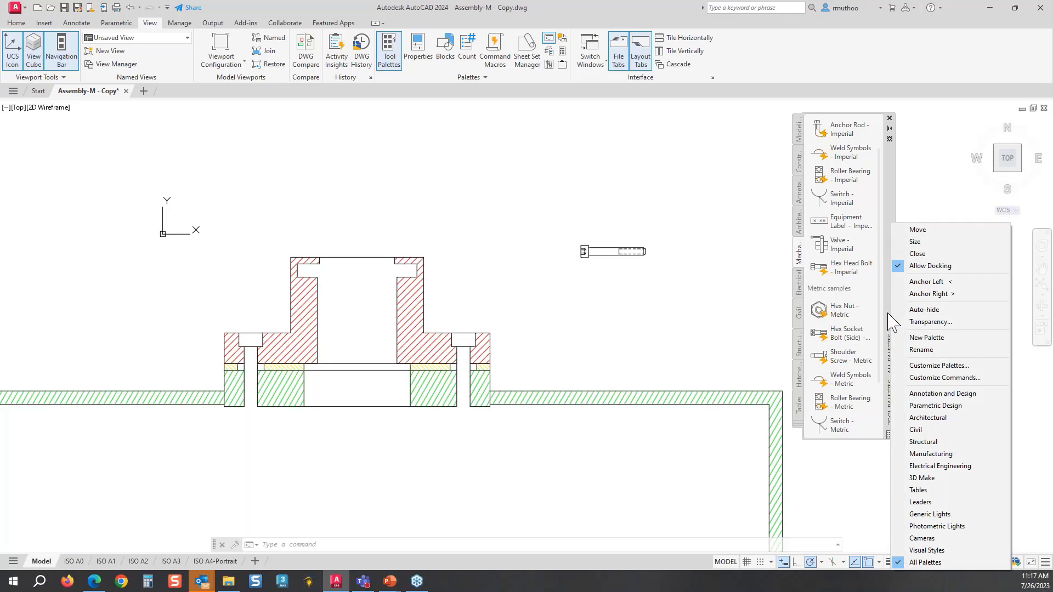
pyautogui.click(936, 339)
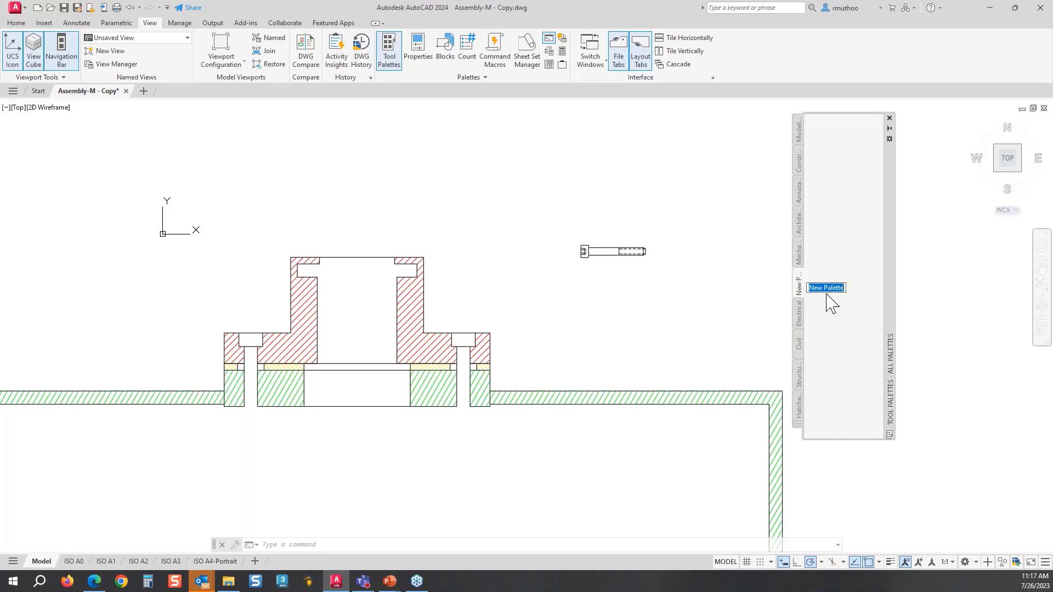
pyautogui.write('Custom')
pyautogui.press('BackSpace')
pyautogui.write('m')
pyautogui.click(828, 339)
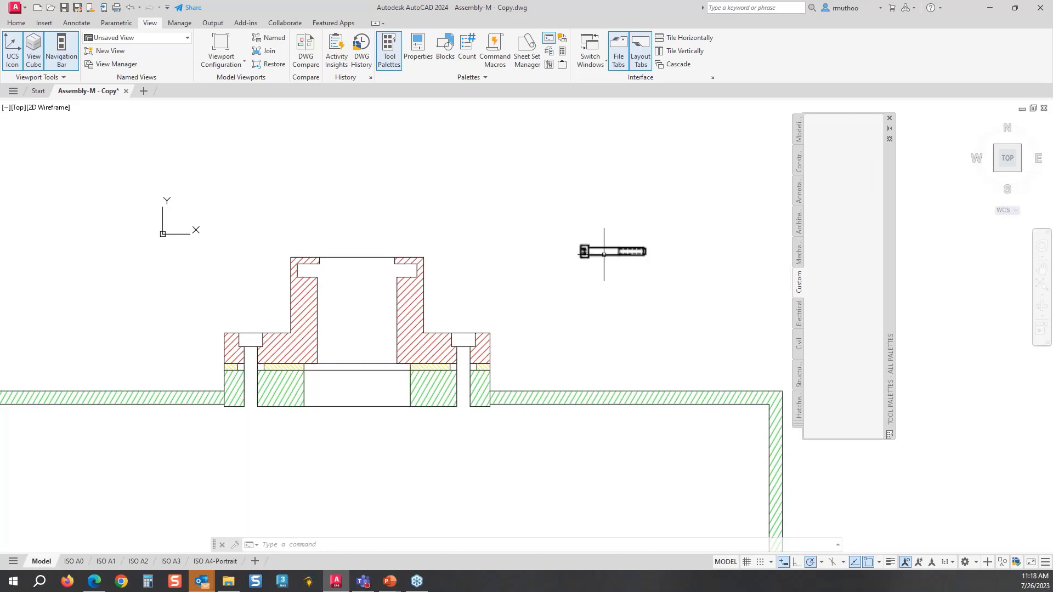
# - Move the hex socket bolt block slightly up and to the right in the drawing, and add it to the Custom palette as a tool
pyautogui.moveTo(603, 254)
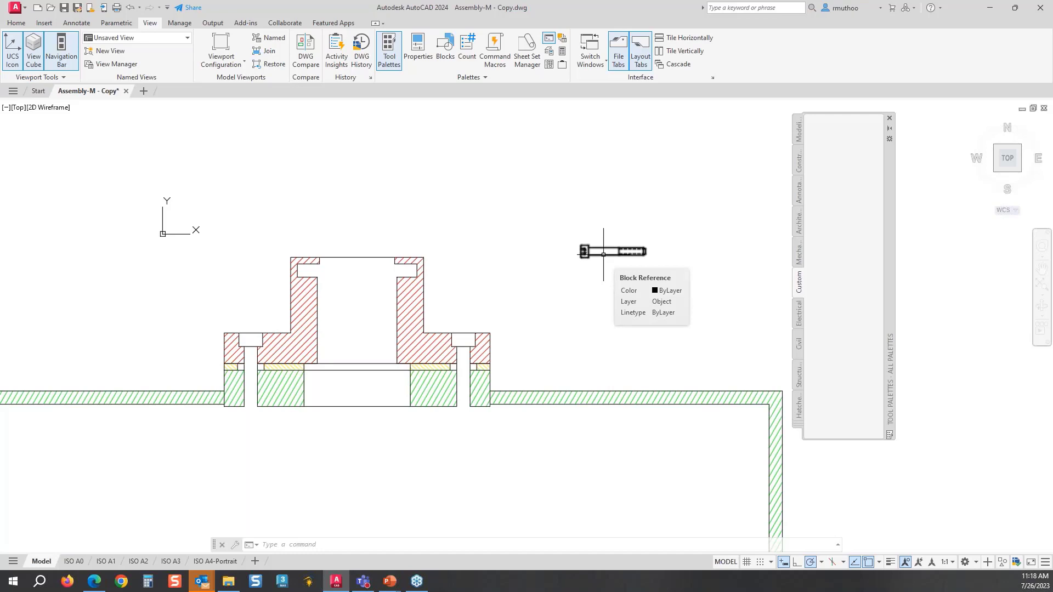
pyautogui.click(603, 253)
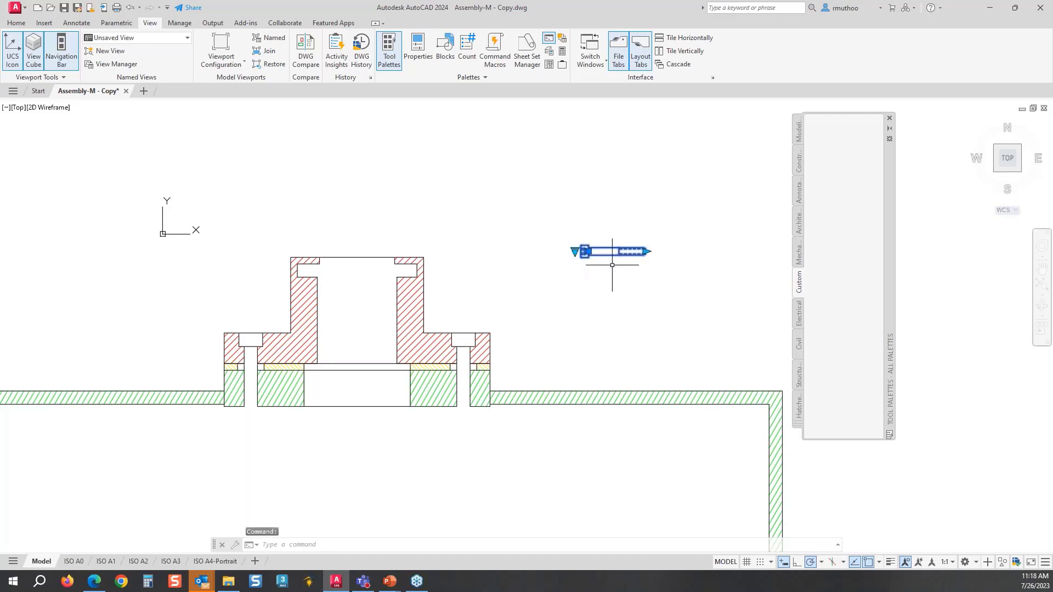
pyautogui.click(585, 251)
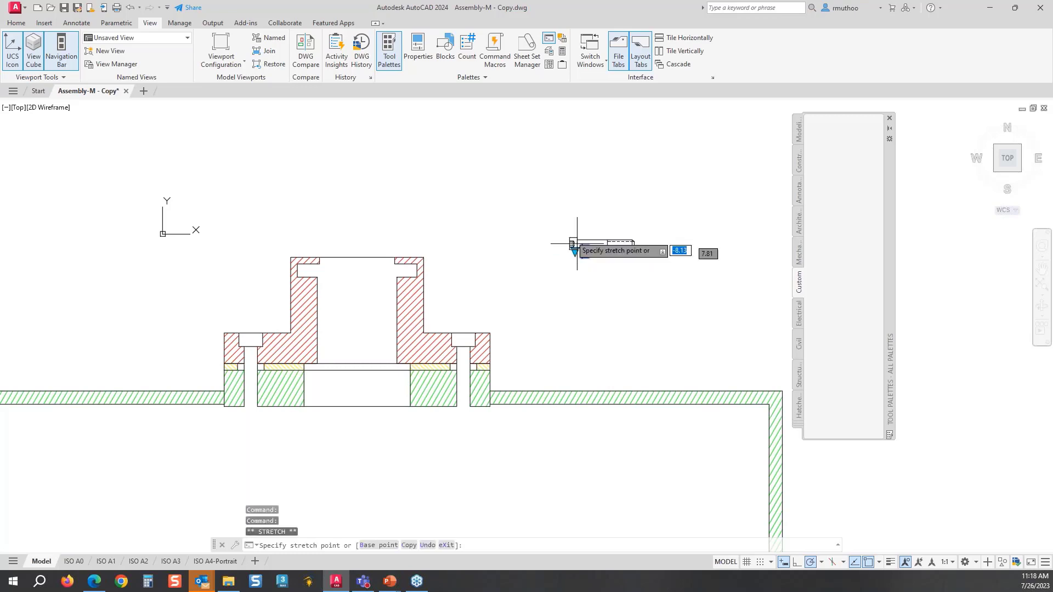
pyautogui.click(627, 194)
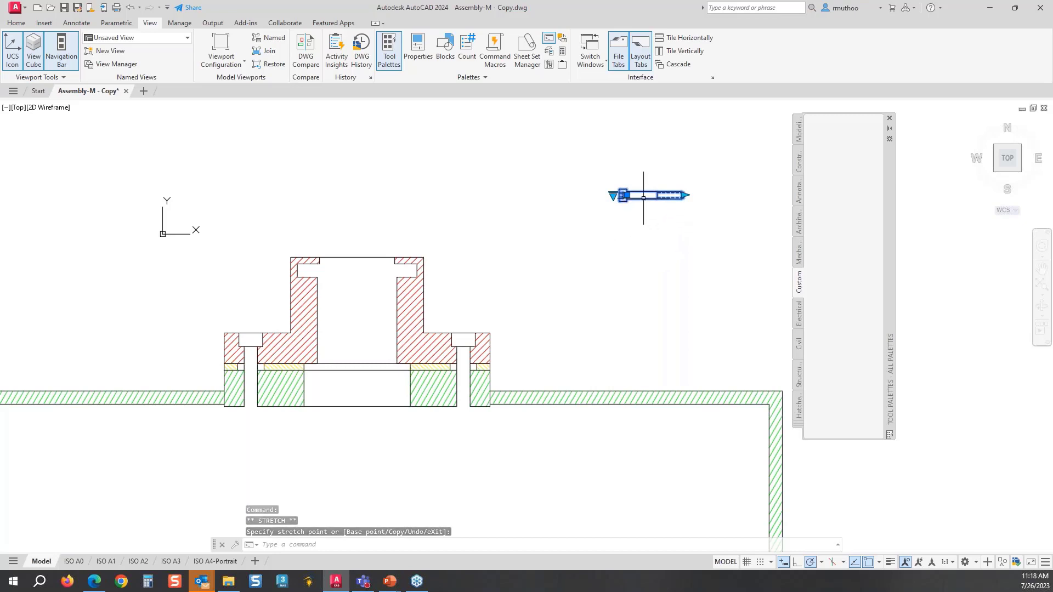
pyautogui.moveTo(643, 198)
pyautogui.mouseDown()
pyautogui.moveTo(649, 245)
pyautogui.moveTo(678, 262)
pyautogui.moveTo(766, 245)
pyautogui.moveTo(857, 172)
pyautogui.moveTo(862, 141)
pyautogui.moveTo(853, 123)
pyautogui.moveTo(839, 125)
pyautogui.moveTo(857, 122)
pyautogui.mouseUp()
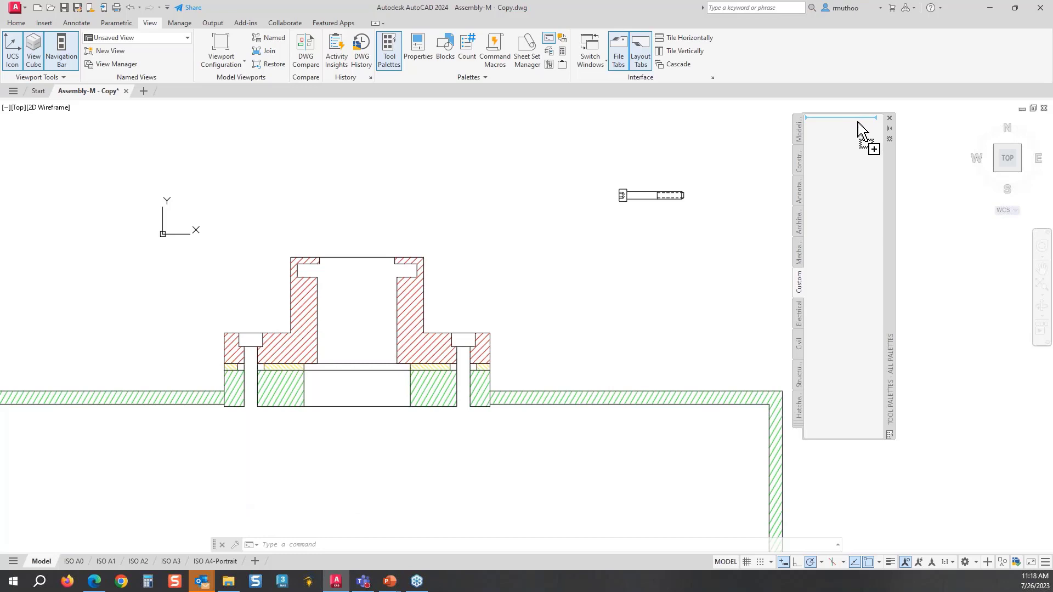
pyautogui.moveTo(858, 122); pyautogui.dragTo(858, 123)
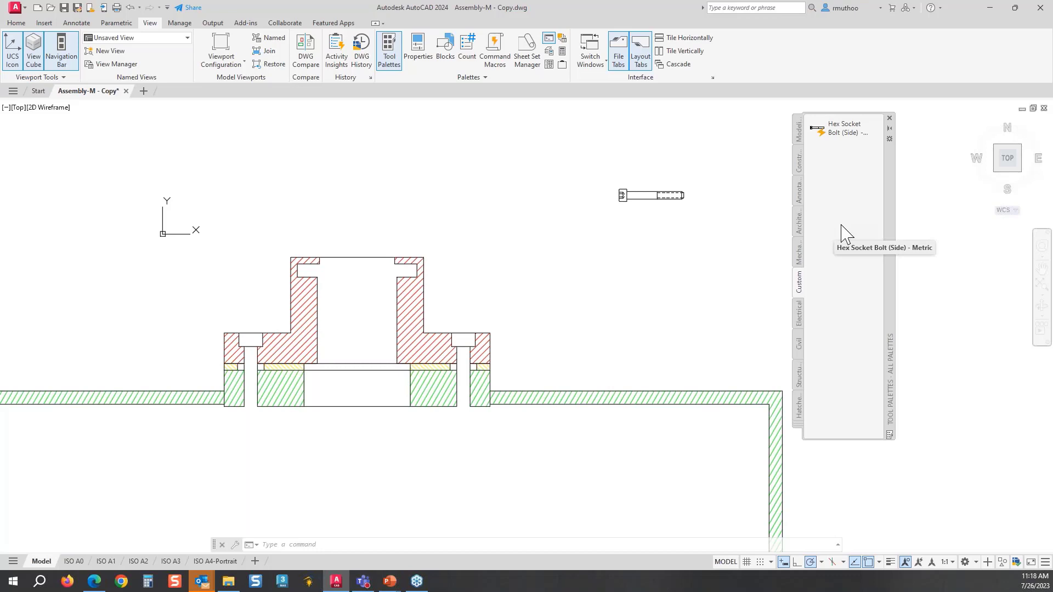
# - Edit the properties of the Custom palette's hex socket bolt tool and rename it Custom vertical
pyautogui.click(835, 133)
pyautogui.rightClick(839, 131)
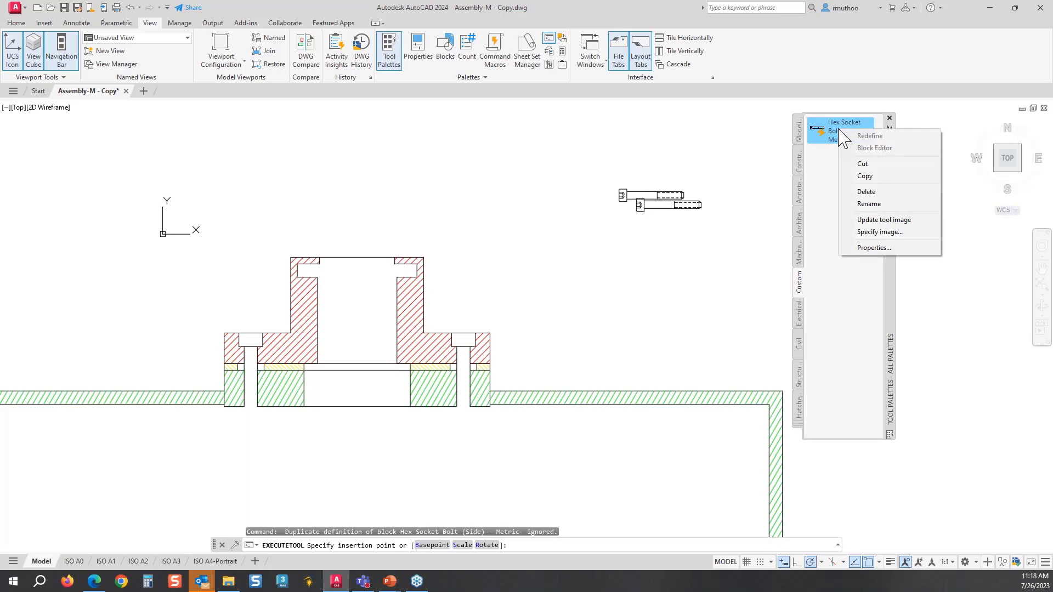
pyautogui.click(877, 248)
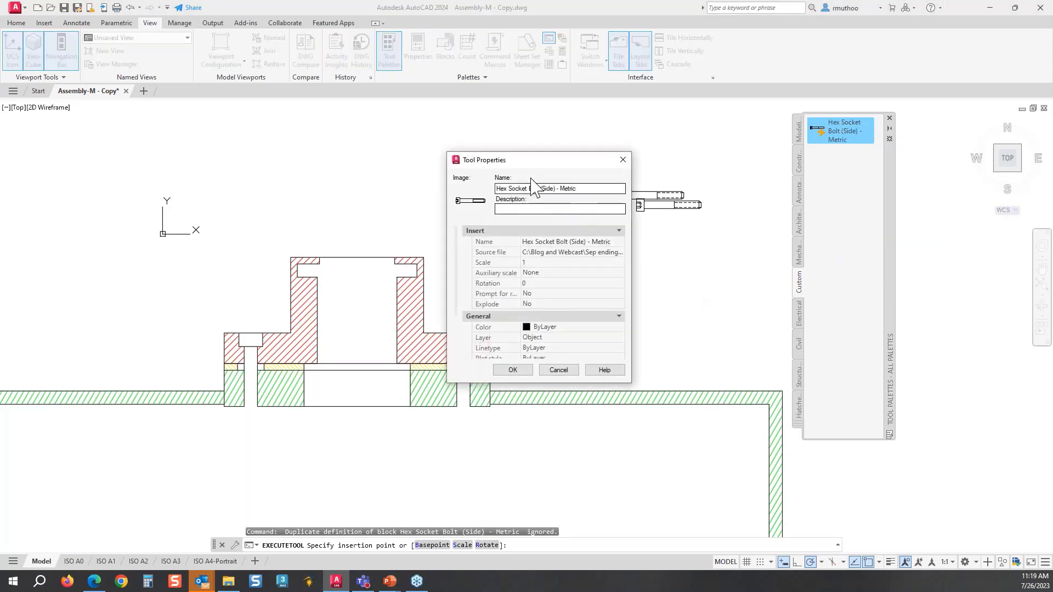
pyautogui.moveTo(515, 161); pyautogui.dragTo(538, 117)
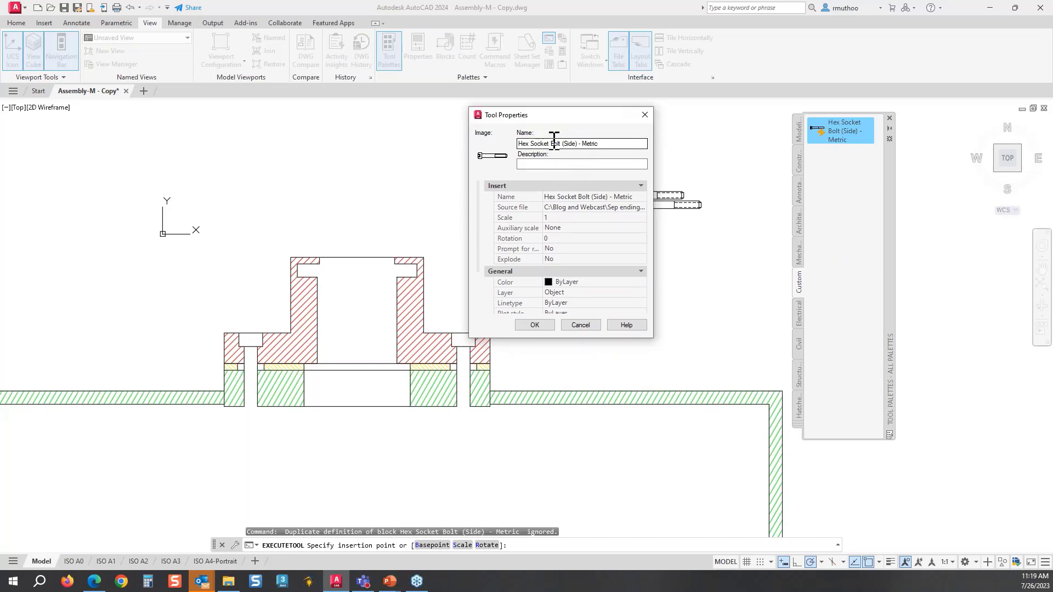
pyautogui.moveTo(603, 144); pyautogui.dragTo(465, 142)
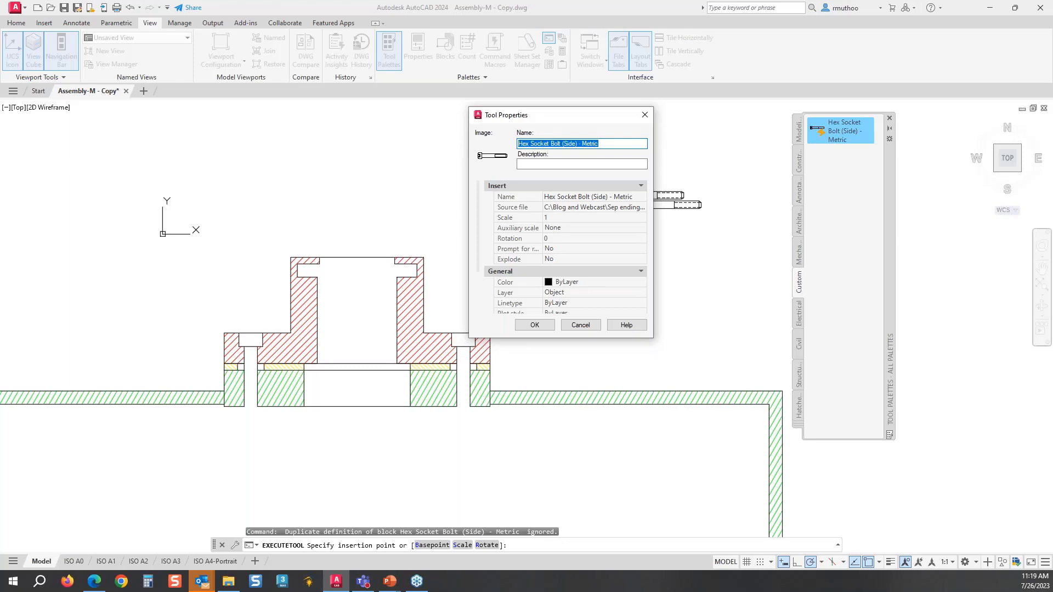
pyautogui.write('Cu')
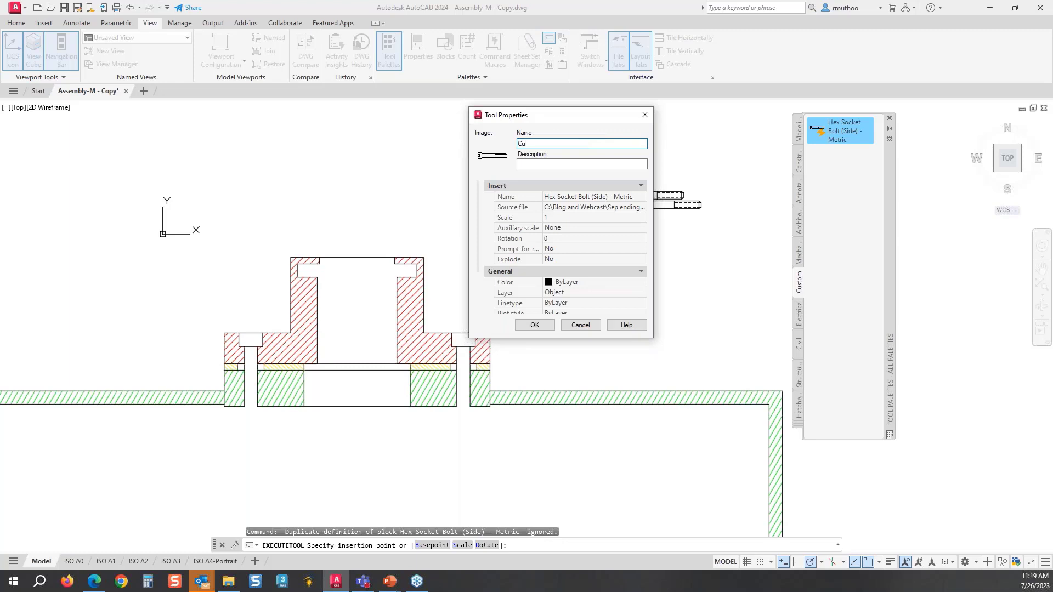
pyautogui.write('stom vertical')
# - Set the Custom vertical tool's insertion rotation to -90 degrees
pyautogui.click(555, 239)
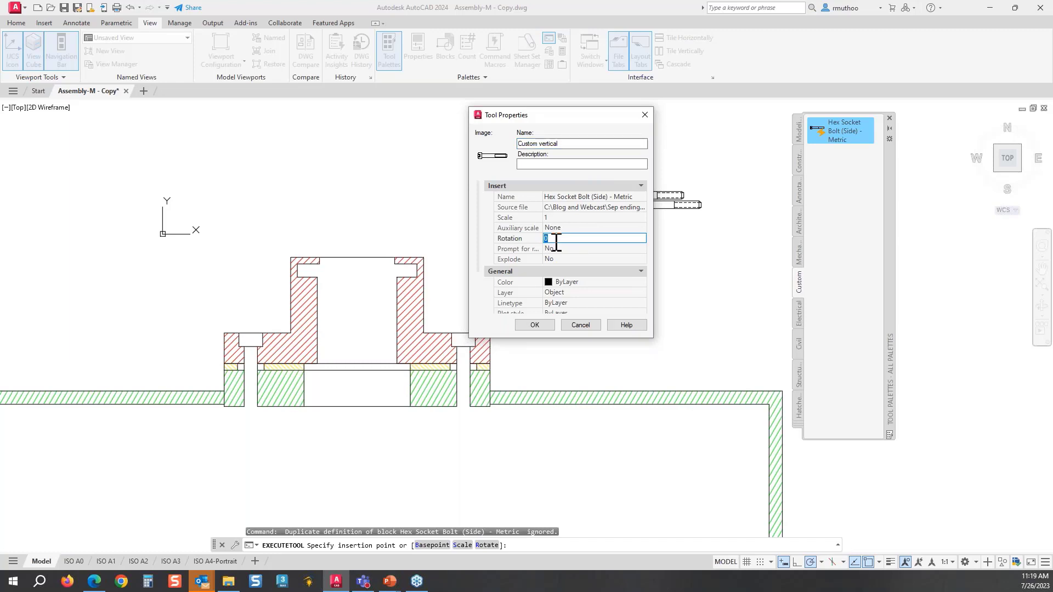
pyautogui.write('-90')
pyautogui.press('Tab')
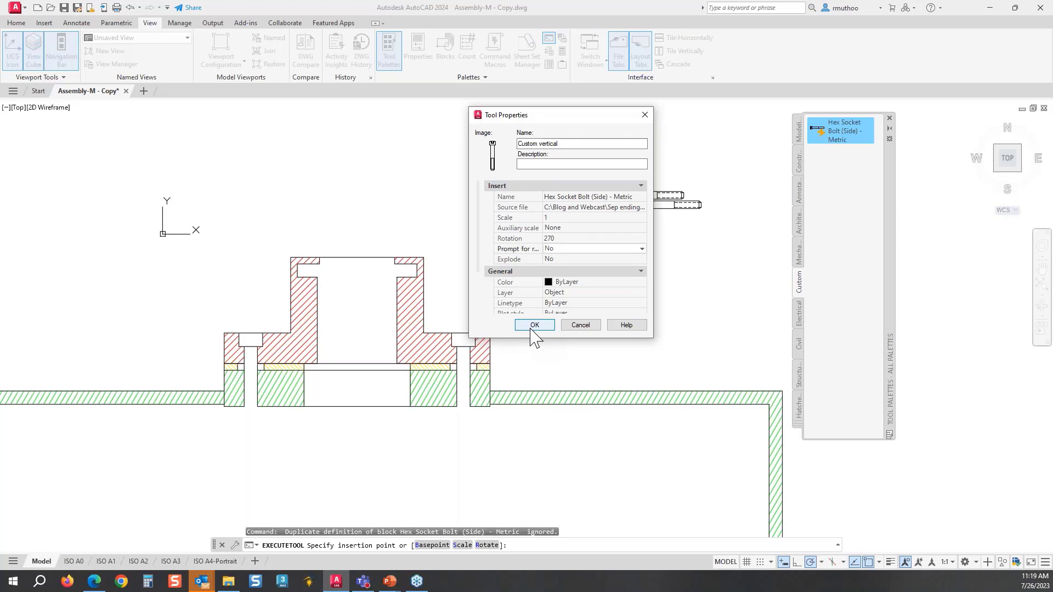
# - Discard the bolt tool's property edits and duplicate the hex socket bolt tool within the Custom palette
pyautogui.click(580, 326)
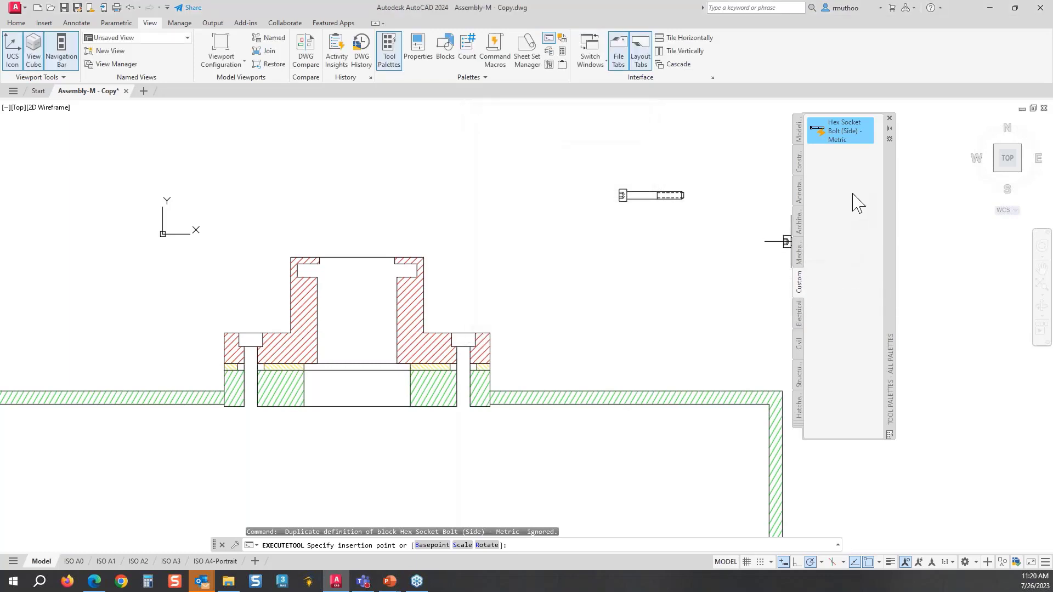
pyautogui.press('Escape')
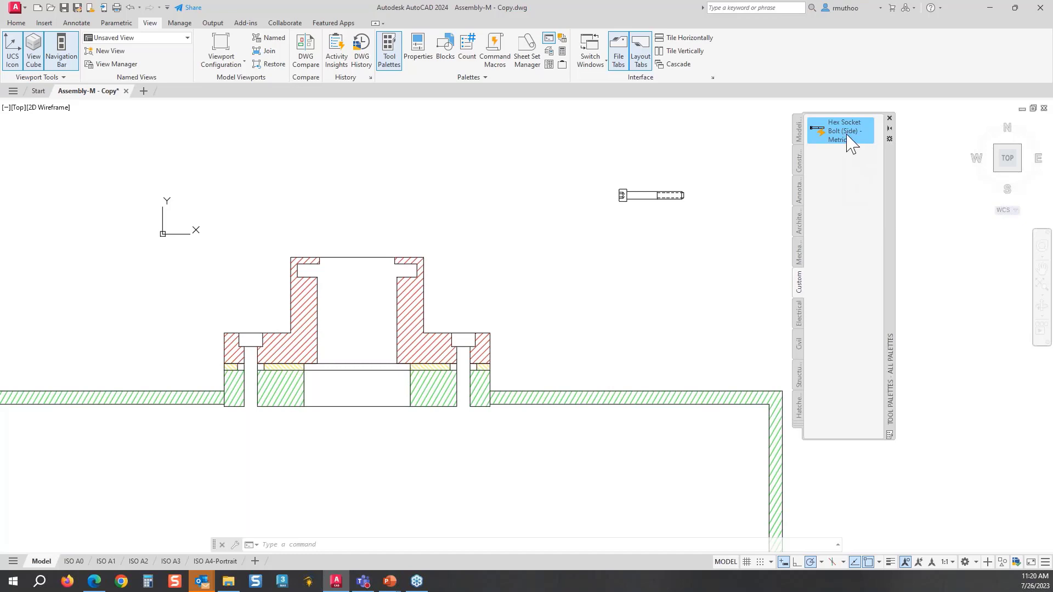
pyautogui.moveTo(849, 141); pyautogui.dragTo(849, 173)
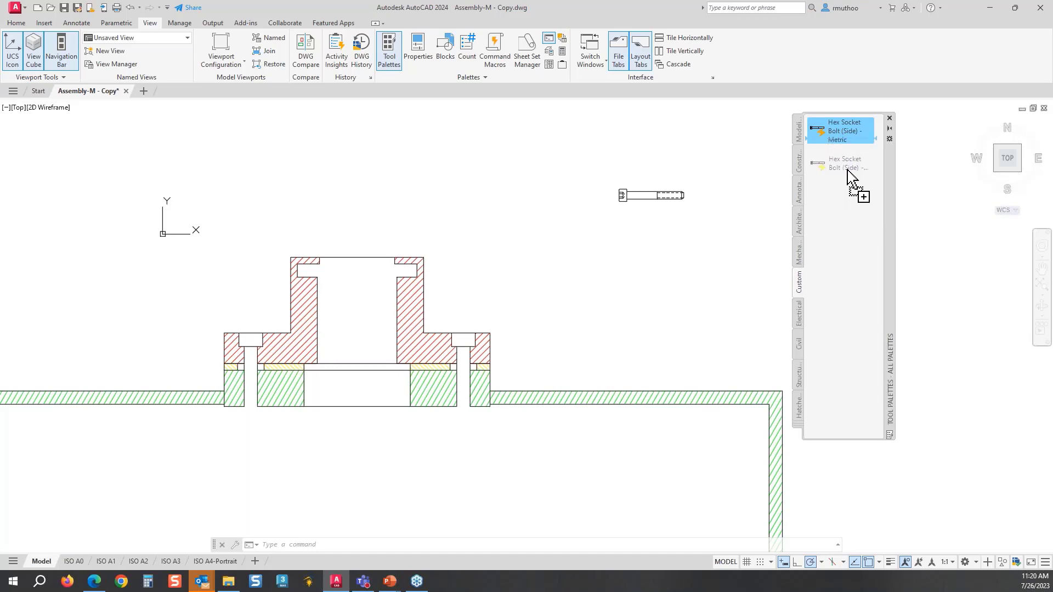
pyautogui.moveTo(848, 177); pyautogui.dragTo(850, 178)
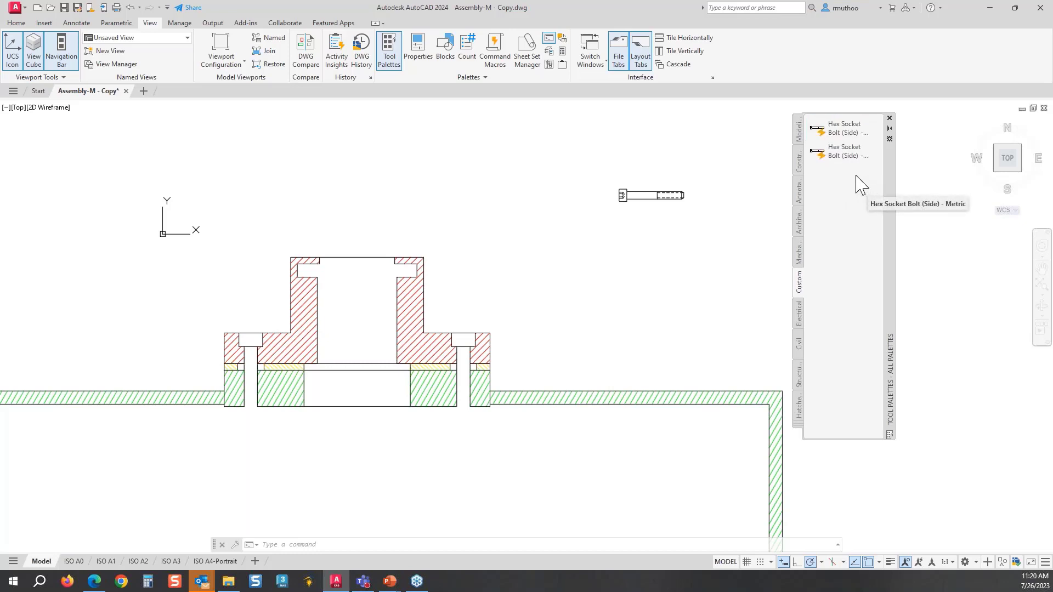
# - Rename the lower hex socket bolt tool Custom vertical and set its insertion rotation to -90 degrees (270)
pyautogui.rightClick(849, 156)
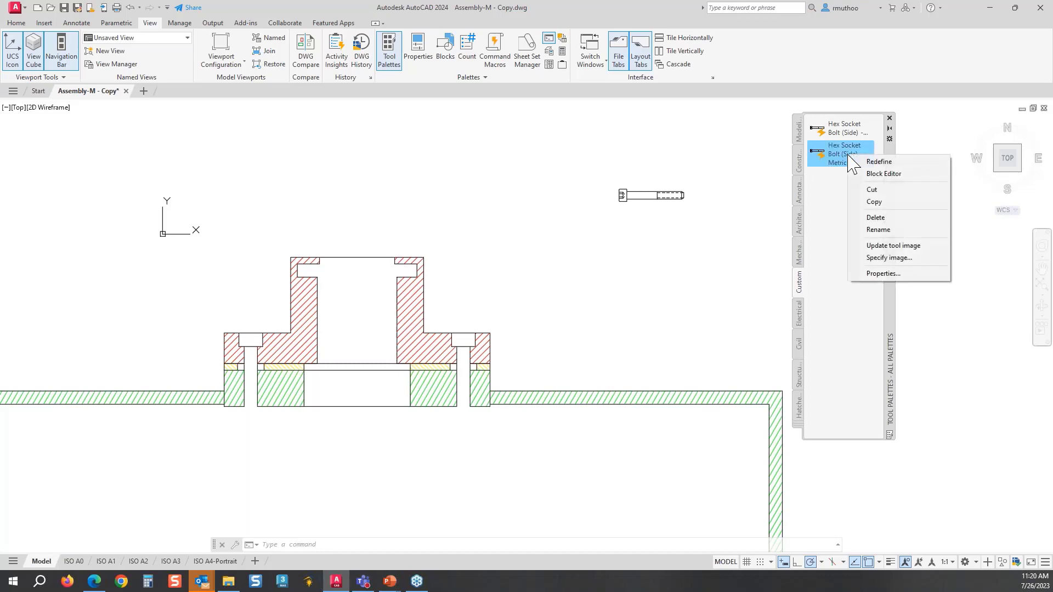
pyautogui.click(884, 273)
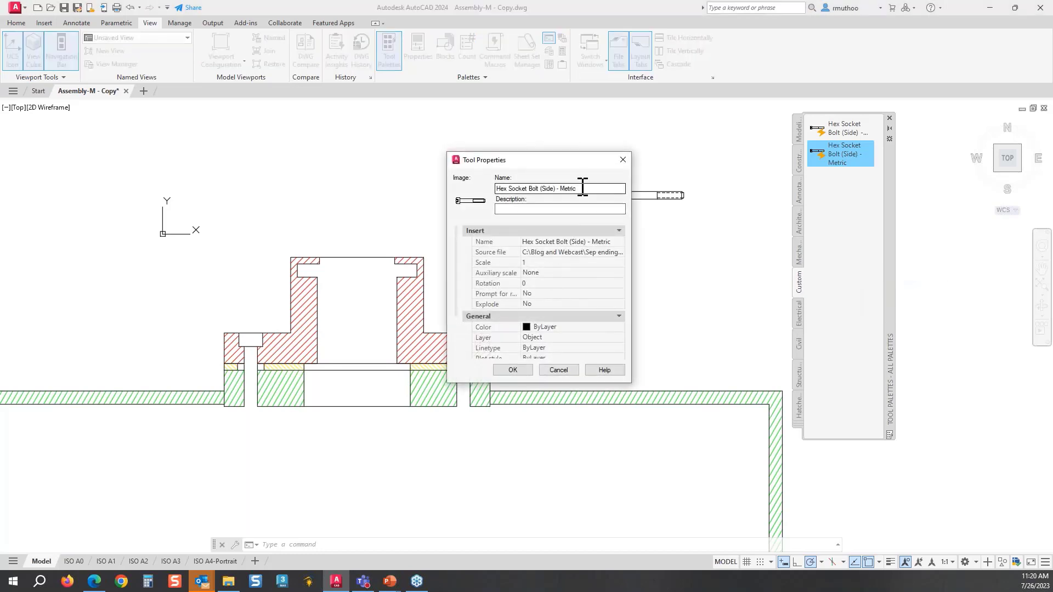
pyautogui.moveTo(578, 188); pyautogui.dragTo(396, 188)
pyautogui.write('Custom vertical')
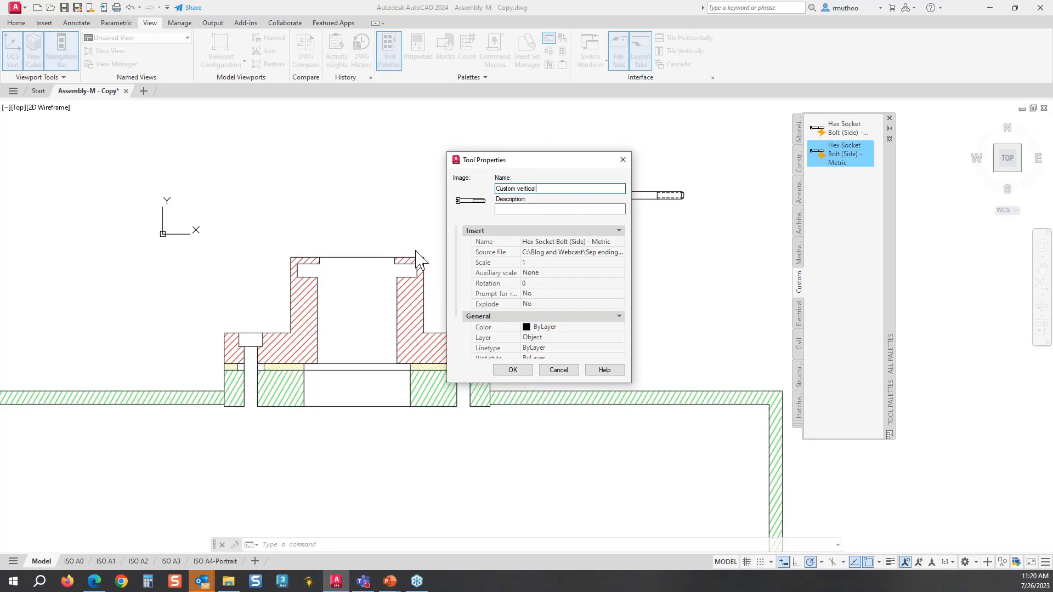
pyautogui.click(525, 284)
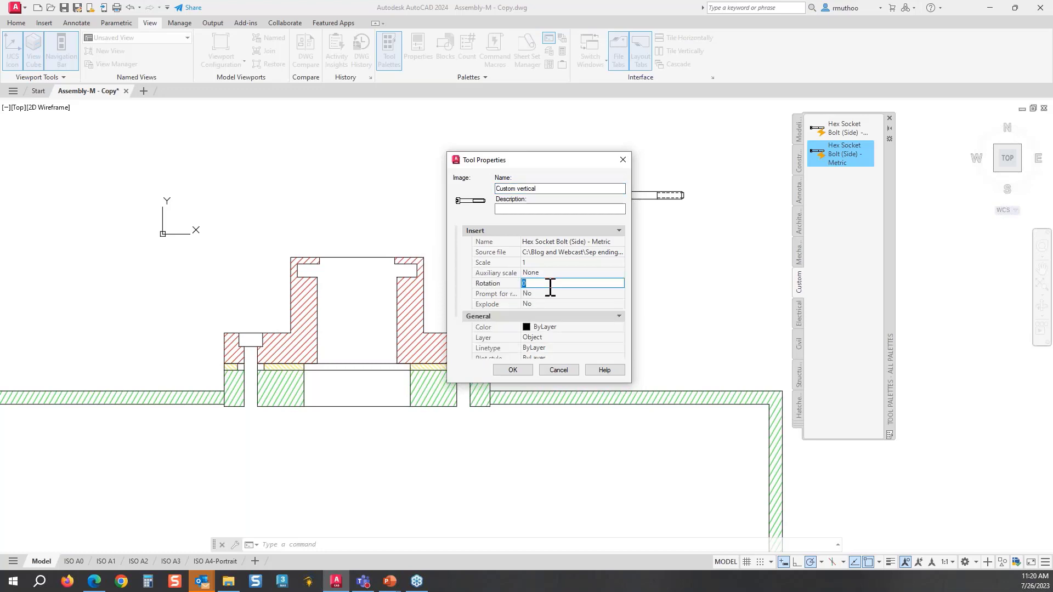
pyautogui.write('-9')
pyautogui.press('Return')
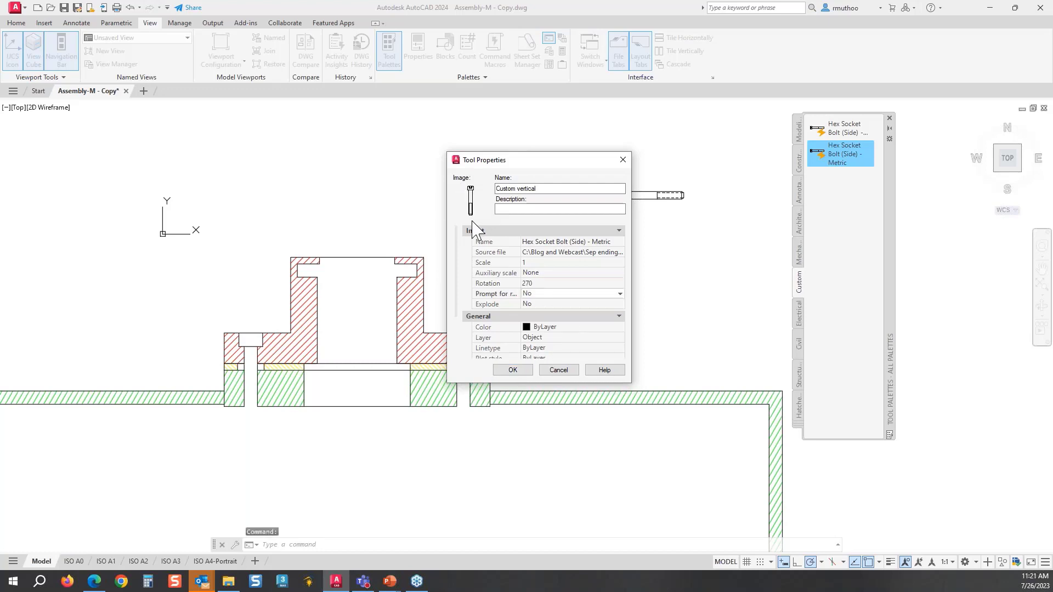
pyautogui.click(512, 370)
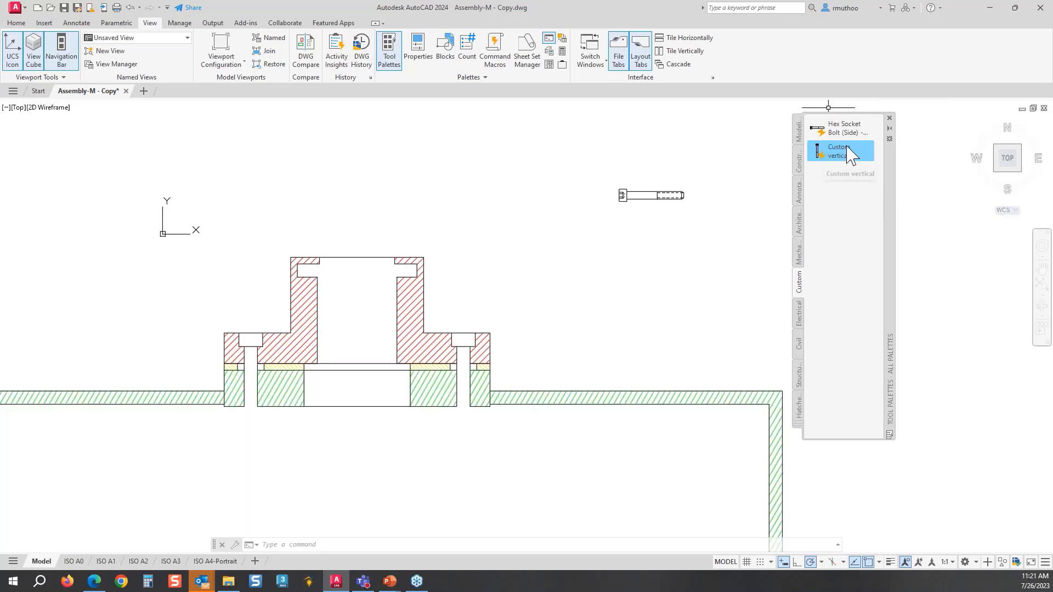
# - Insert the Custom vertical bolt in the assembly's left counterbored hole and lengthen it to 75
pyautogui.moveTo(837, 154)
pyautogui.mouseDown()
pyautogui.moveTo(715, 257)
pyautogui.moveTo(406, 375)
pyautogui.moveTo(250, 348)
pyautogui.mouseUp()
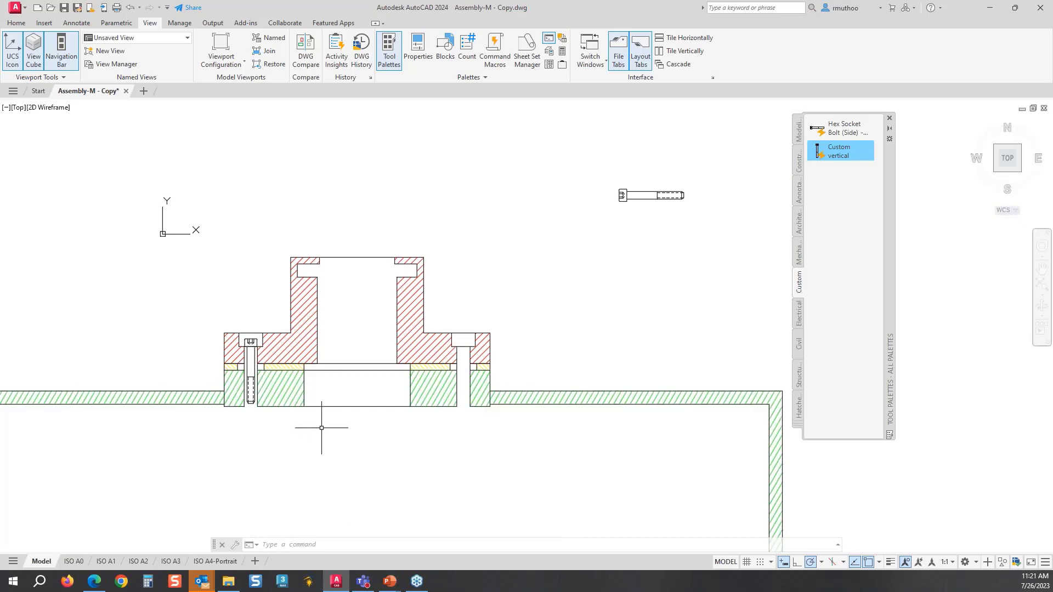
pyautogui.scroll(2, 322, 428)
pyautogui.moveTo(321, 428)
pyautogui.mouseDown(button='middle')
pyautogui.moveTo(578, 416)
pyautogui.moveTo(468, 390)
pyautogui.mouseUp(button='middle')
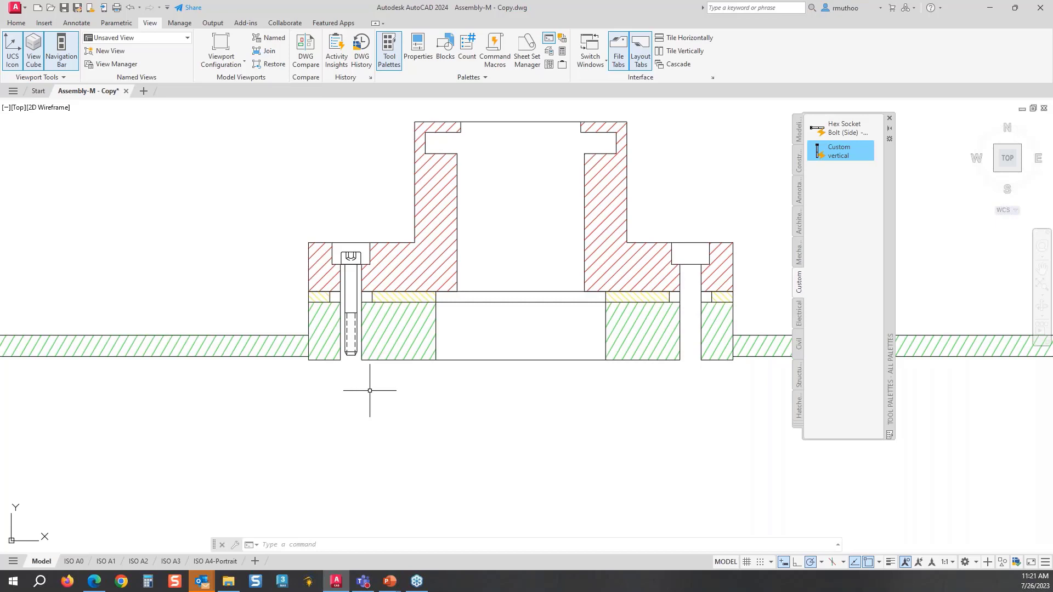
pyautogui.click(351, 351)
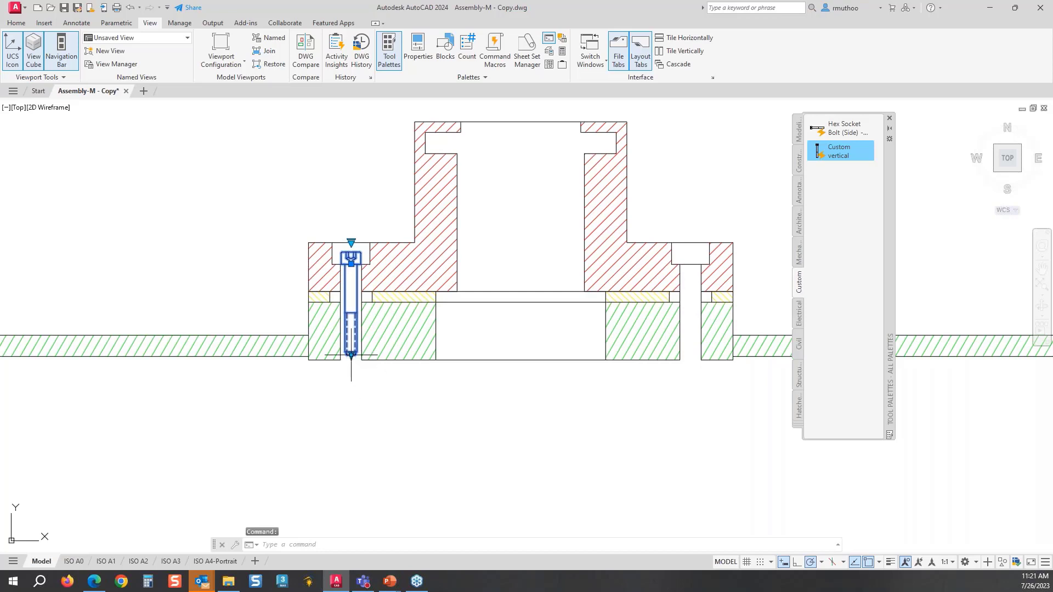
pyautogui.click(351, 355)
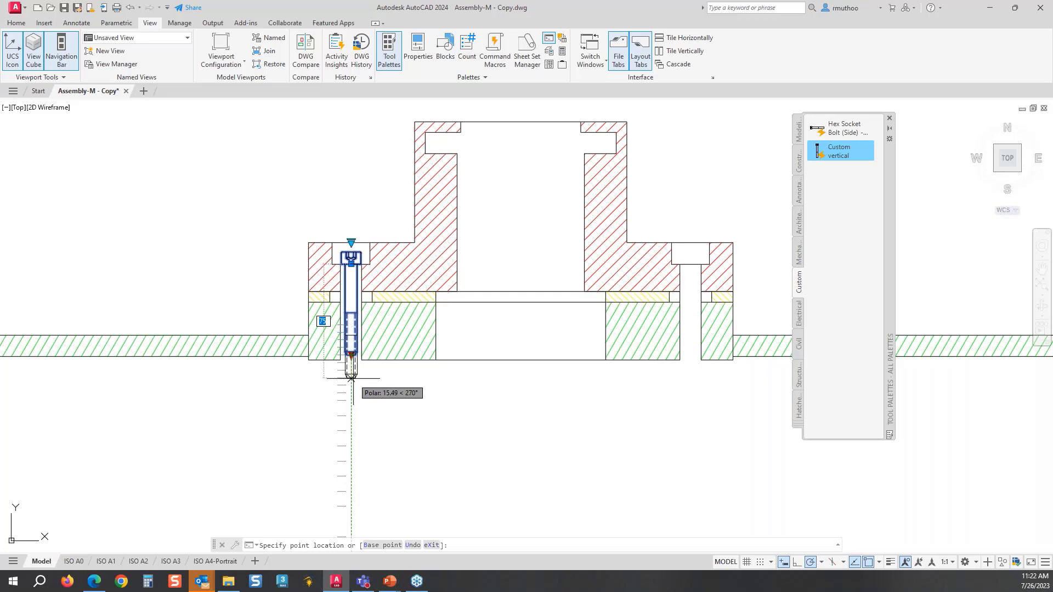
pyautogui.click(351, 379)
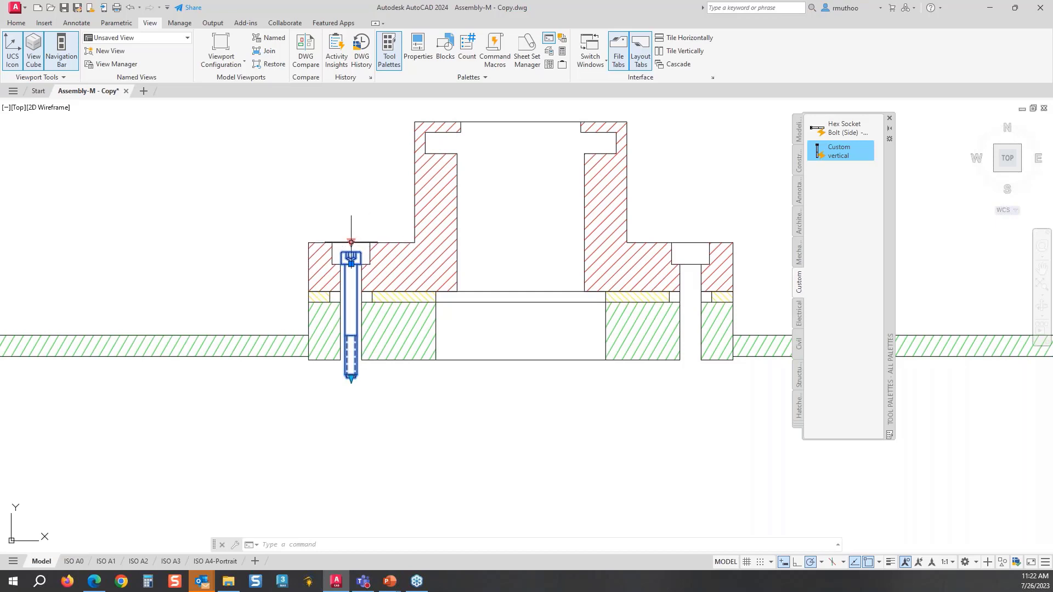
# - Try size M10 on the inserted vertical bolt, set it to M12 and deselect it
pyautogui.click(351, 241)
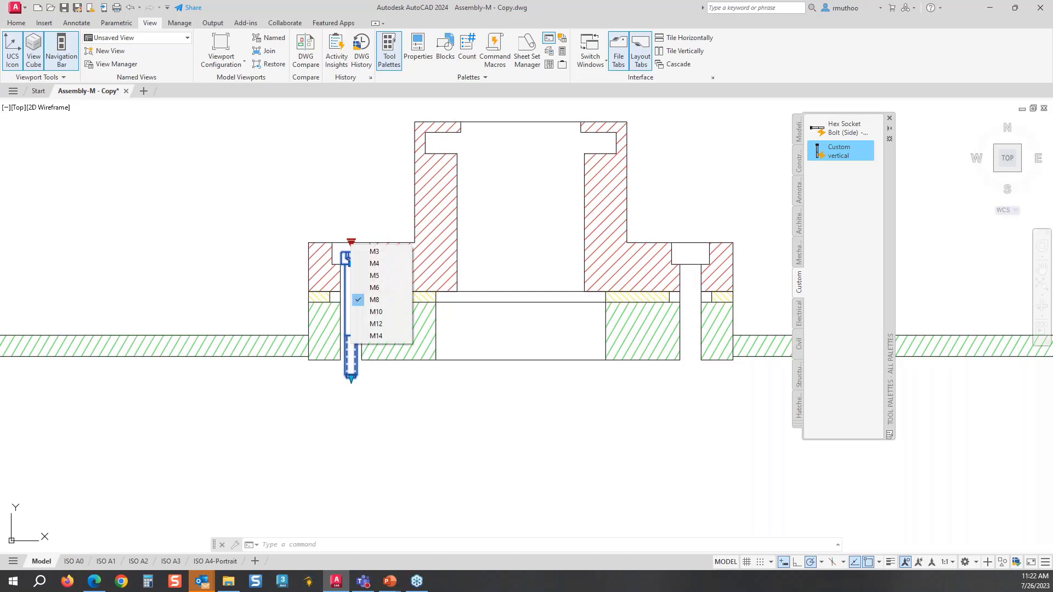
pyautogui.click(386, 314)
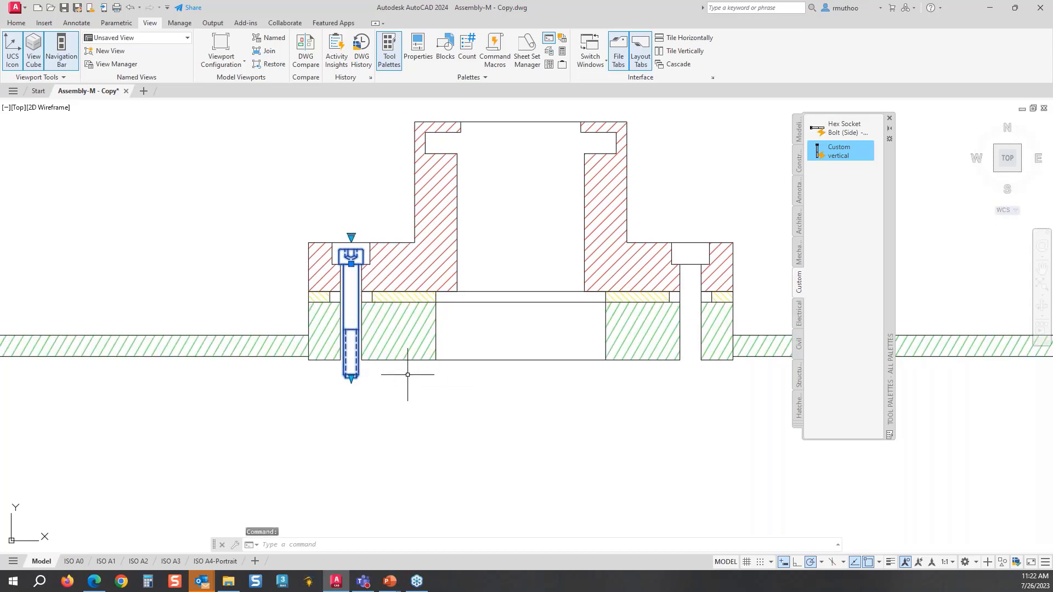
pyautogui.click(351, 236)
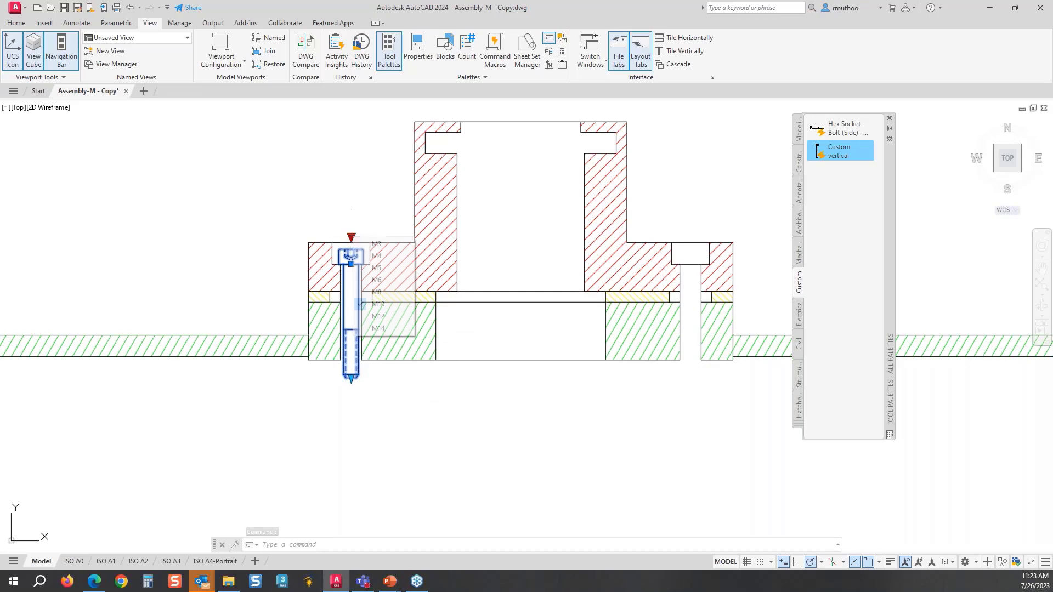
pyautogui.click(384, 317)
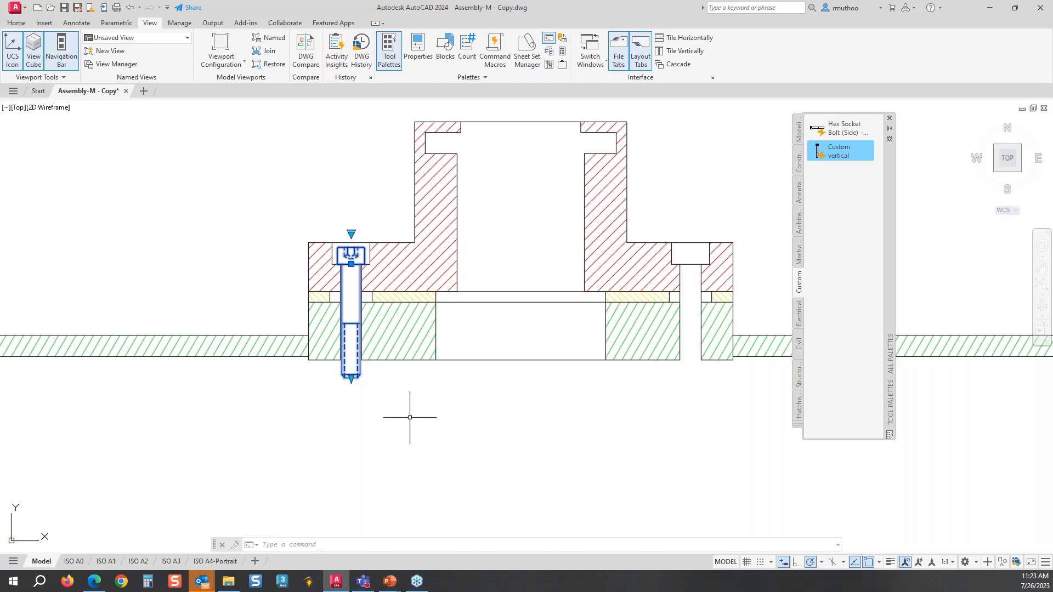
pyautogui.press('Escape')
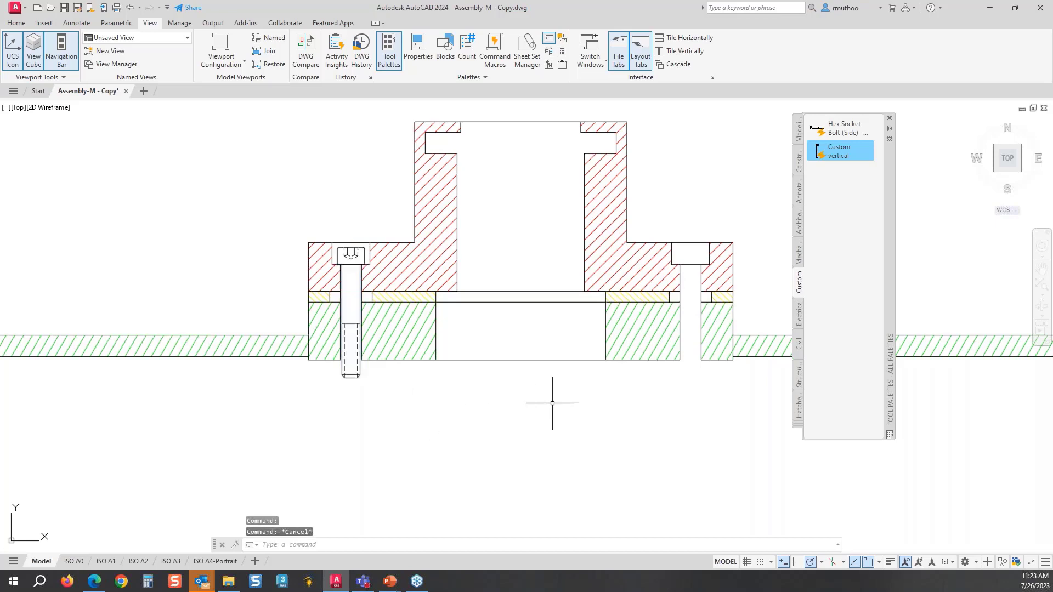
# - Insert the Door - Metric block from the Architectural palette in the empty space right of the assembly
pyautogui.scroll(-3, 551, 402)
pyautogui.moveTo(644, 384)
pyautogui.mouseDown(button='middle')
pyautogui.moveTo(415, 339)
pyautogui.moveTo(423, 337)
pyautogui.mouseUp(button='middle')
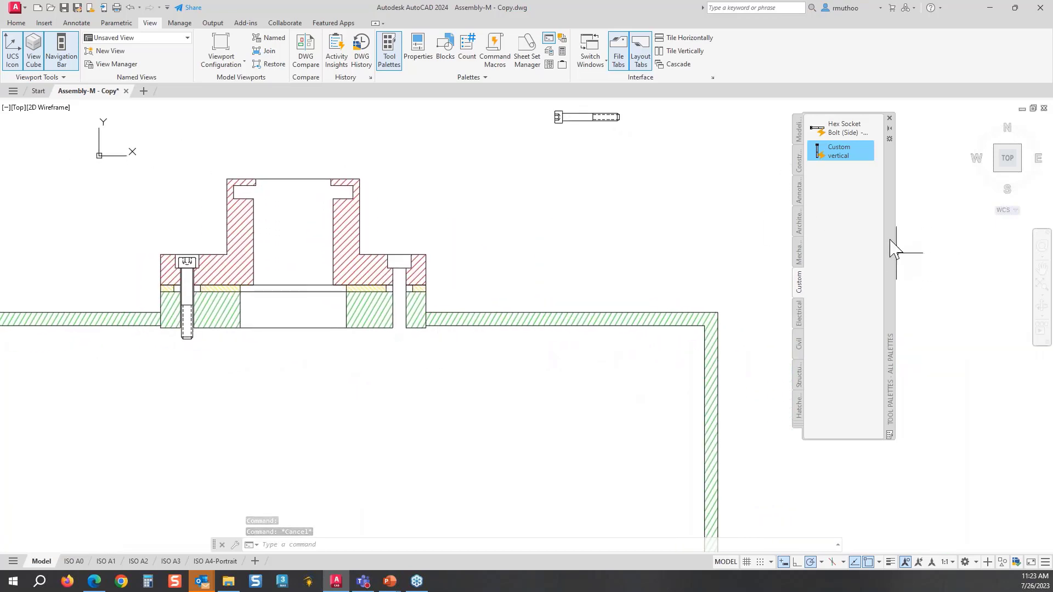
pyautogui.moveTo(891, 249); pyautogui.dragTo(868, 243)
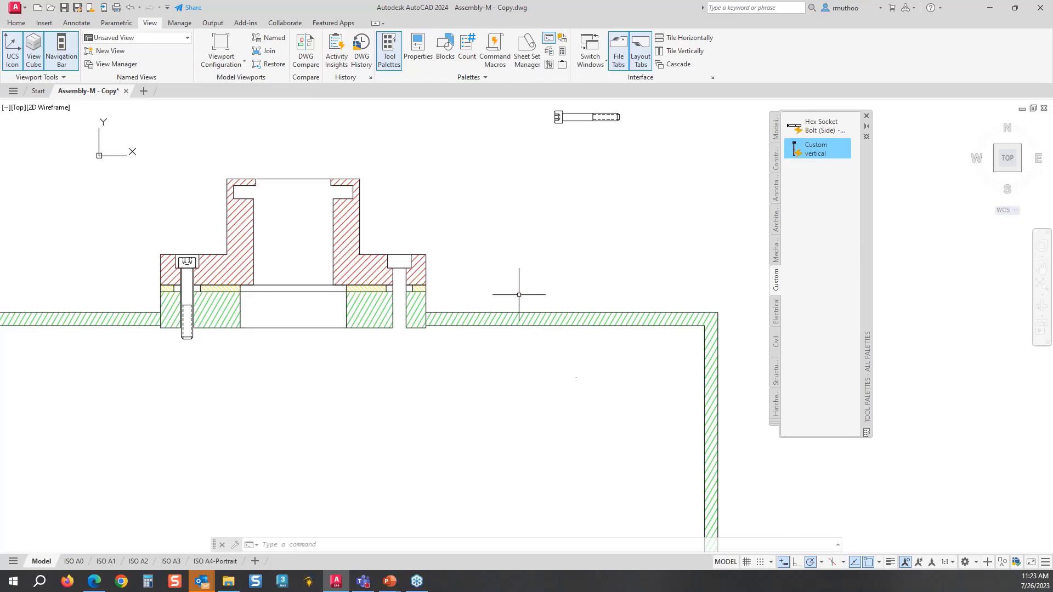
pyautogui.moveTo(599, 237)
pyautogui.mouseDown(button='middle')
pyautogui.moveTo(569, 247)
pyautogui.moveTo(574, 259)
pyautogui.mouseUp(button='middle')
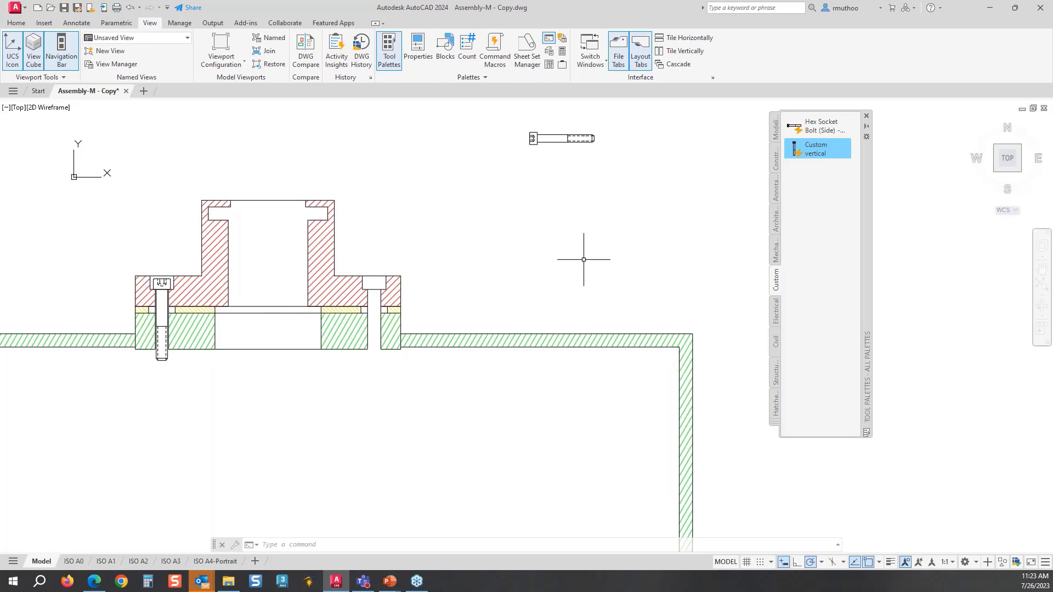
pyautogui.click(777, 223)
pyautogui.scroll(-2, 690, 251)
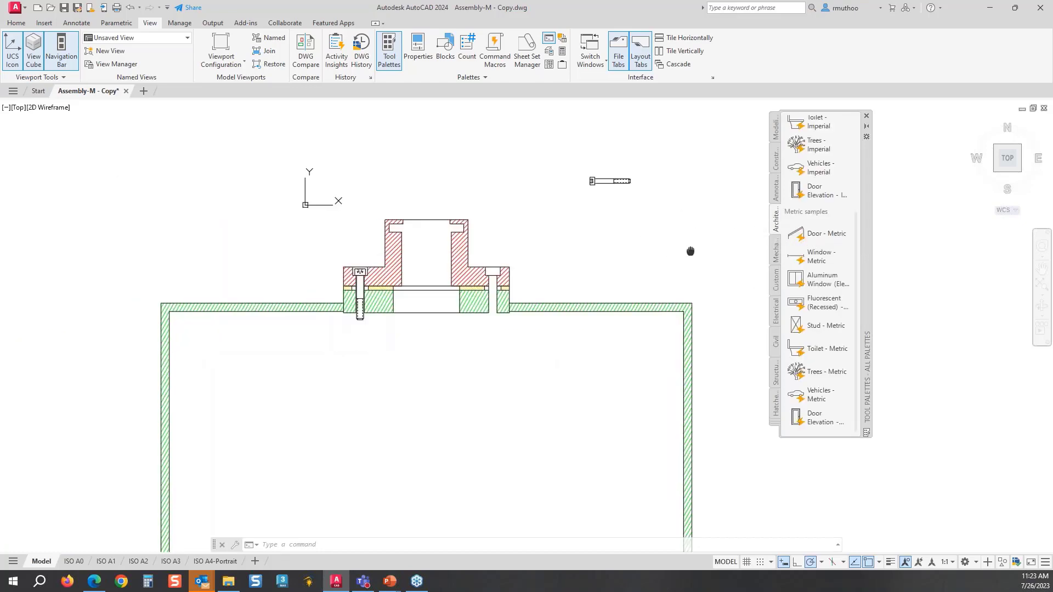
pyautogui.moveTo(691, 251); pyautogui.dragTo(298, 307, button='middle')
pyautogui.scroll(-3, 404, 263)
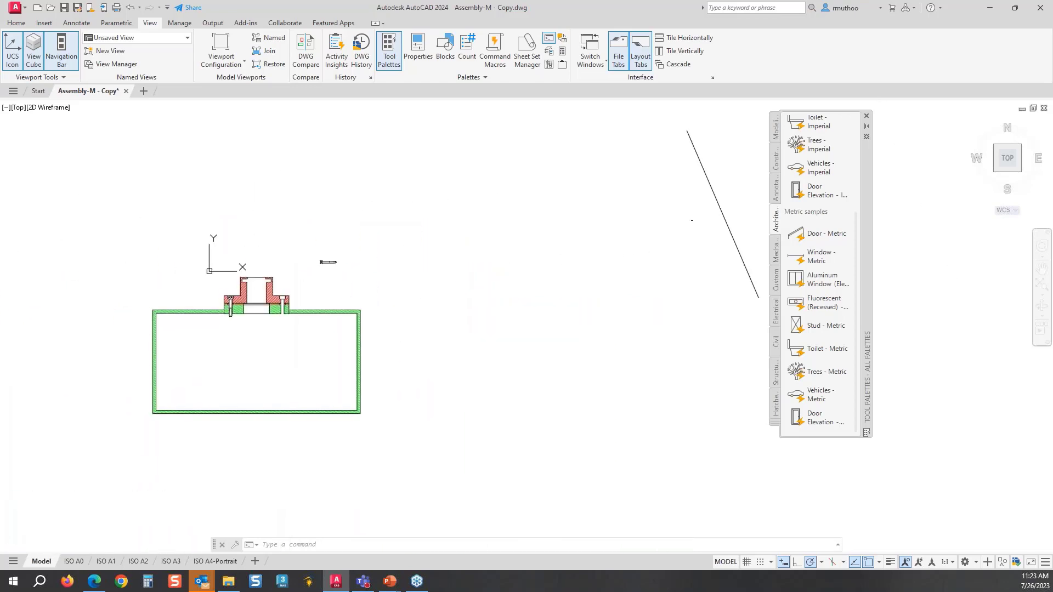
pyautogui.scroll(2, 615, 277)
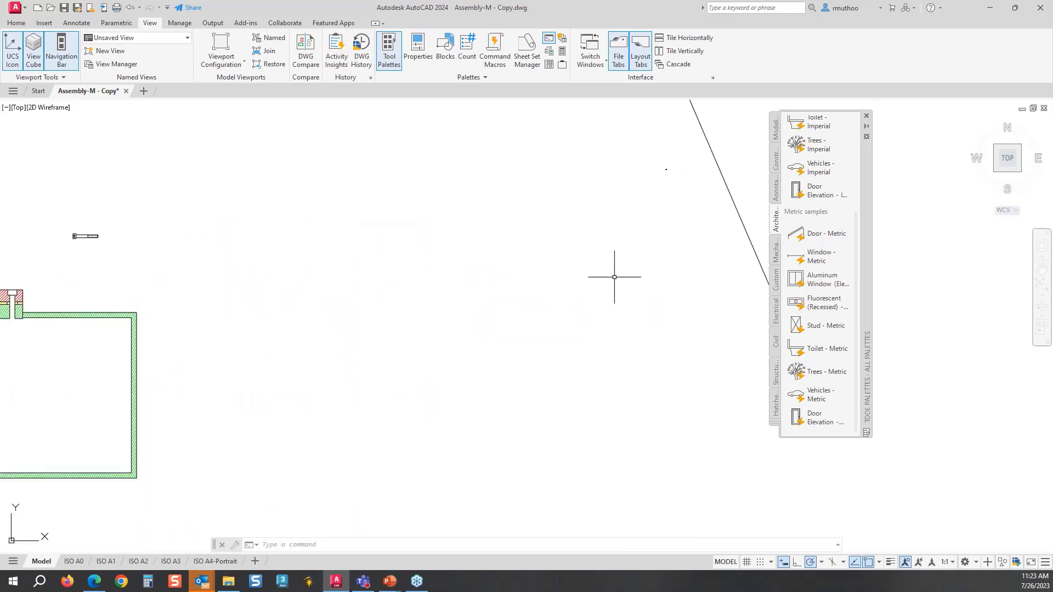
pyautogui.scroll(-2, 614, 277)
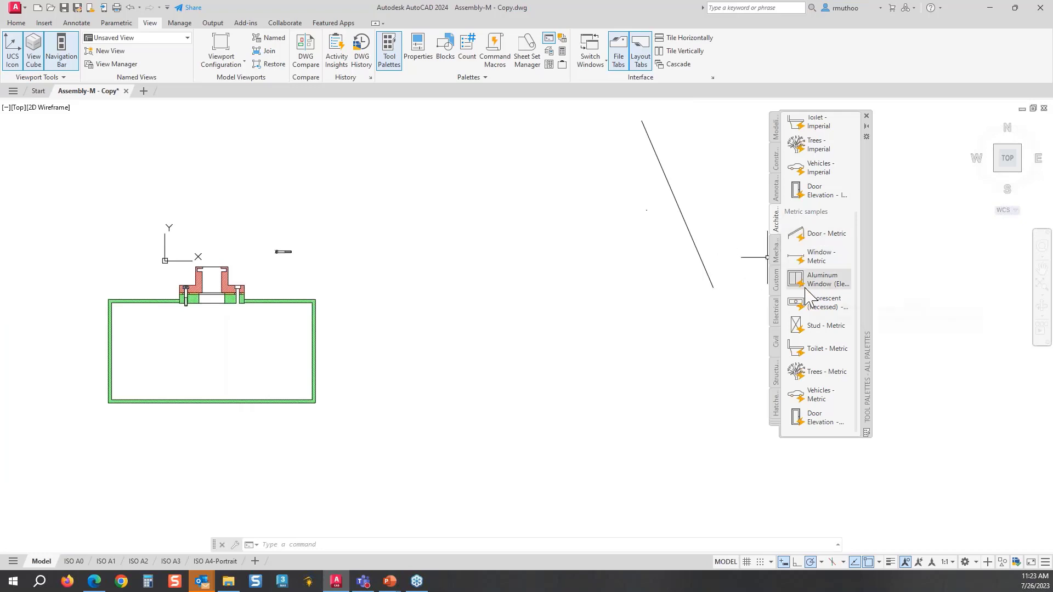
pyautogui.click(824, 241)
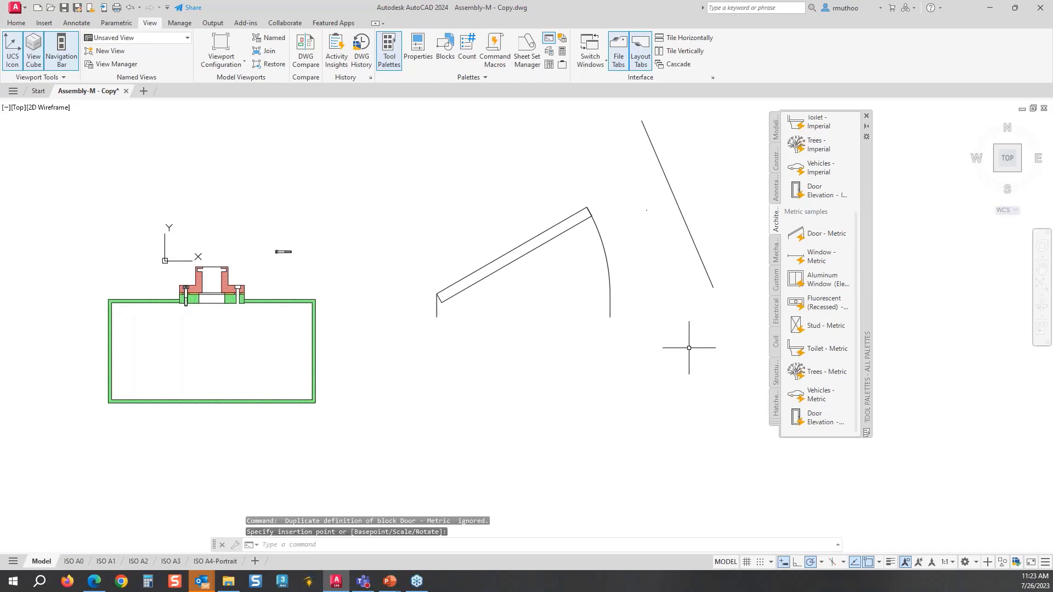
# - Select the metric door block and widen its opening to 800
pyautogui.click(549, 249)
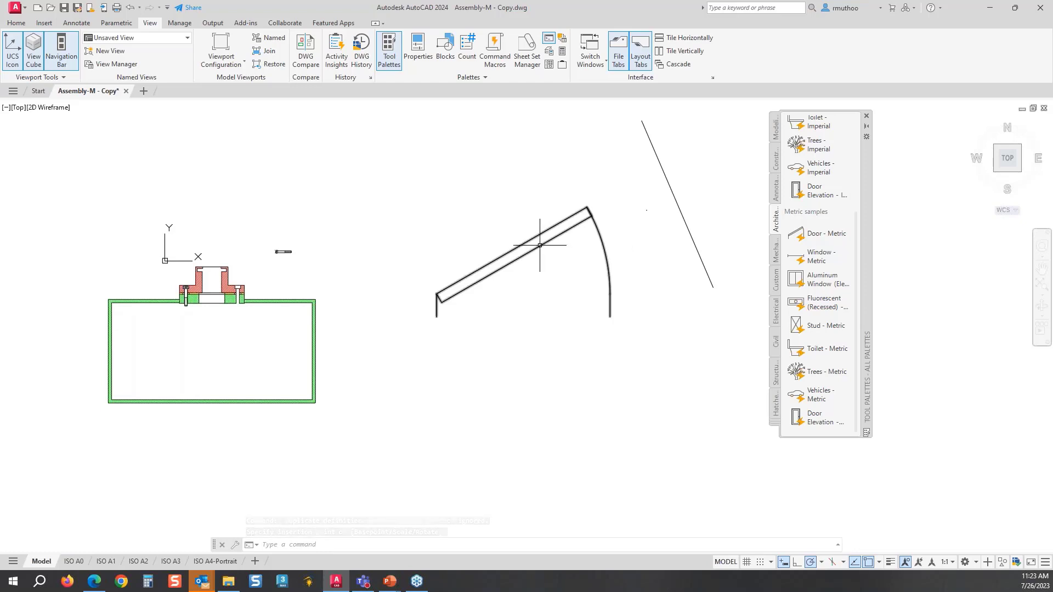
pyautogui.click(539, 245)
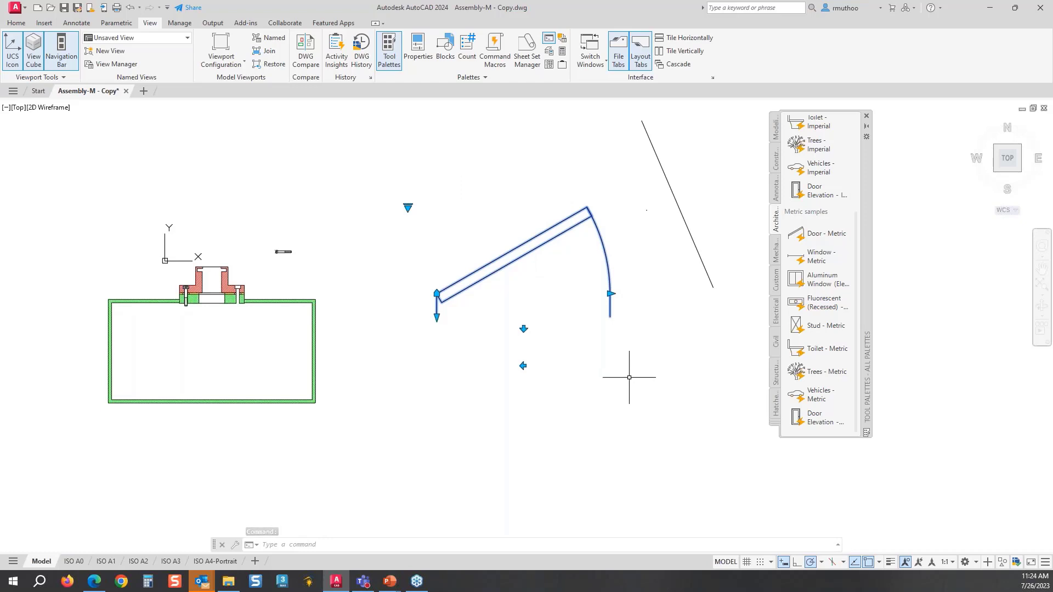
pyautogui.click(610, 294)
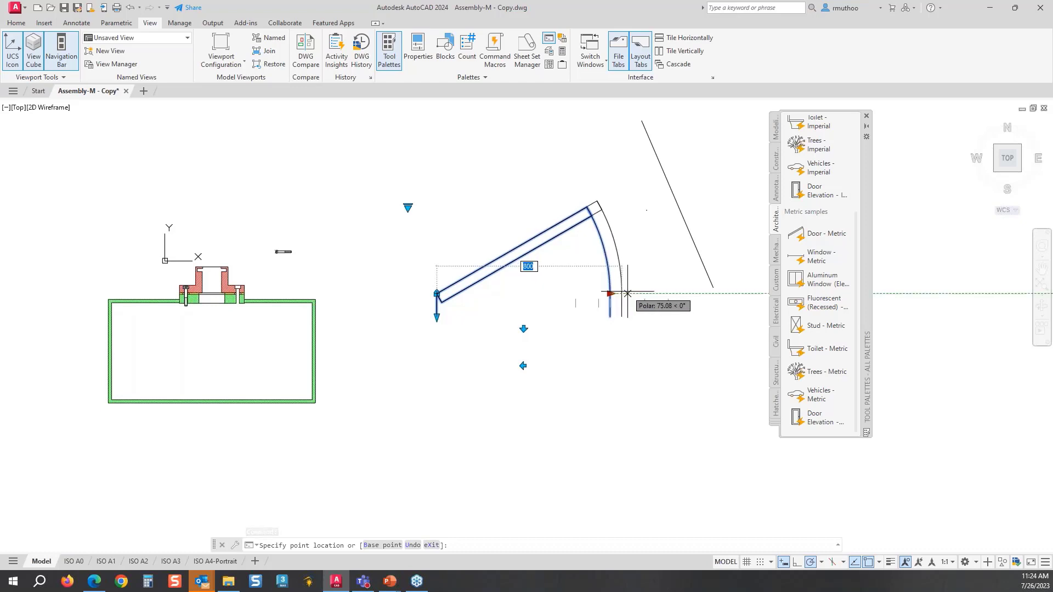
pyautogui.click(623, 293)
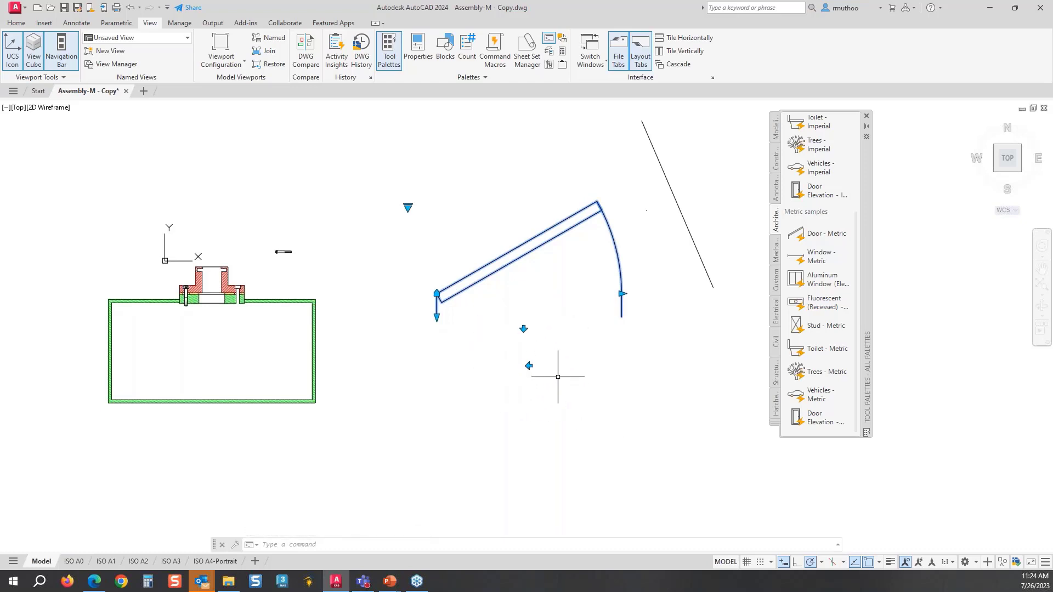
# - Set the metric door to Open 45º and flip the side it is hung on
pyautogui.click(407, 208)
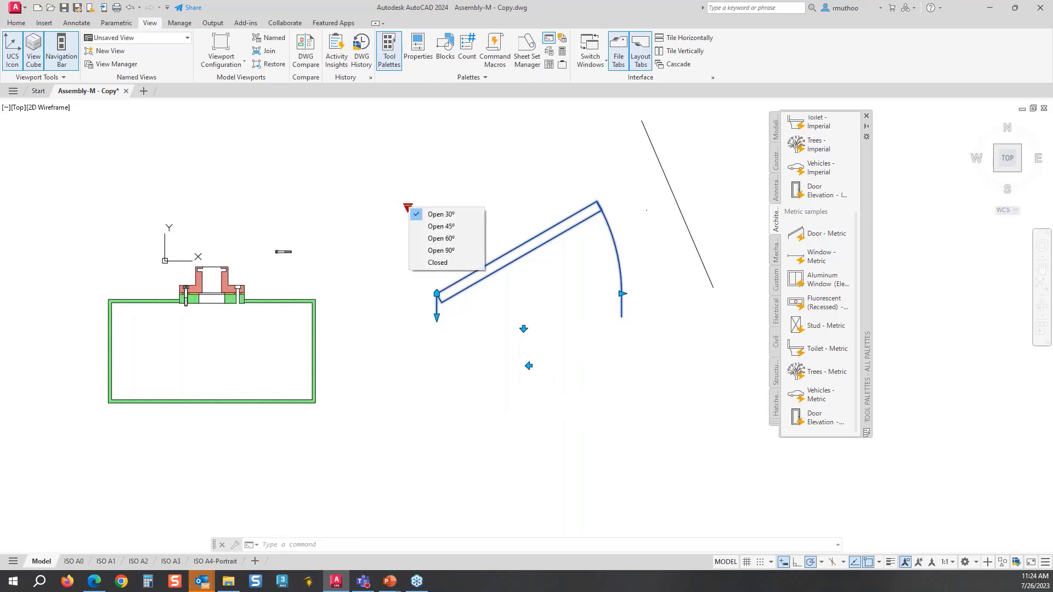
pyautogui.click(449, 226)
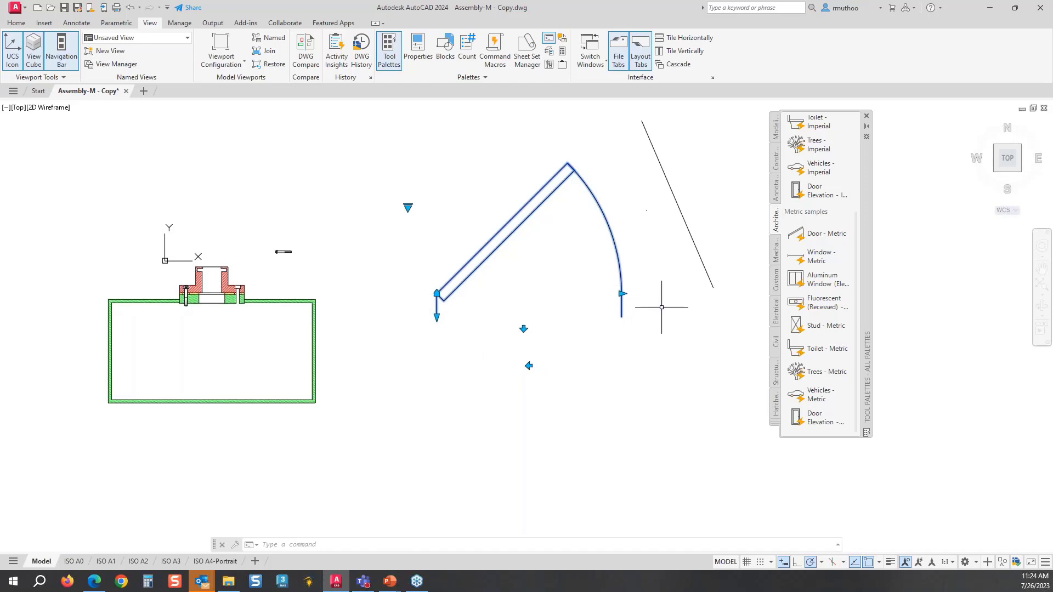
pyautogui.click(529, 365)
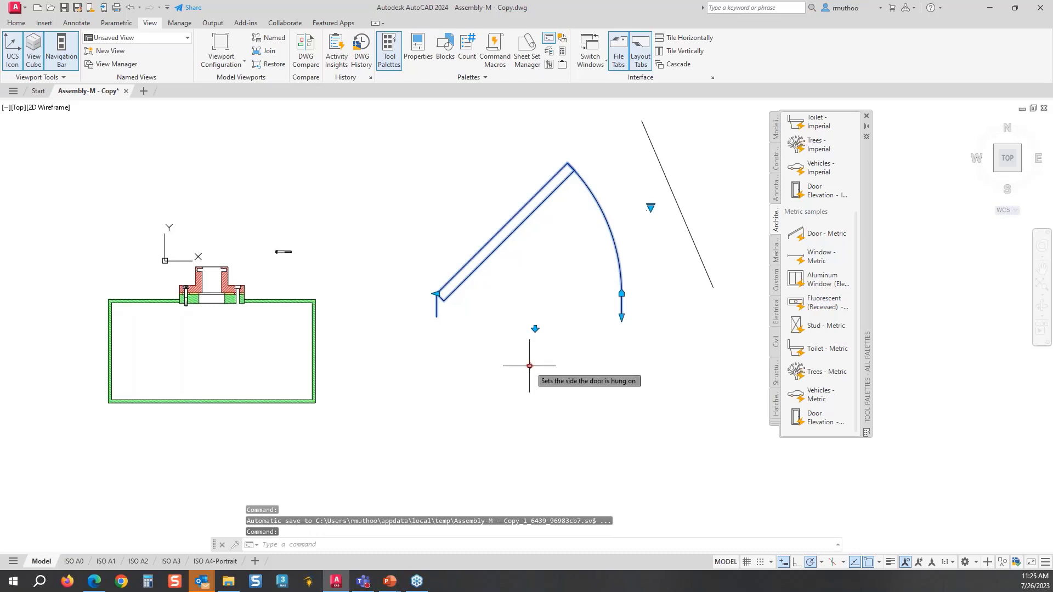
# - Flip the metric door's hung side and its swing direction, returning each to its original orientation
pyautogui.click(529, 366)
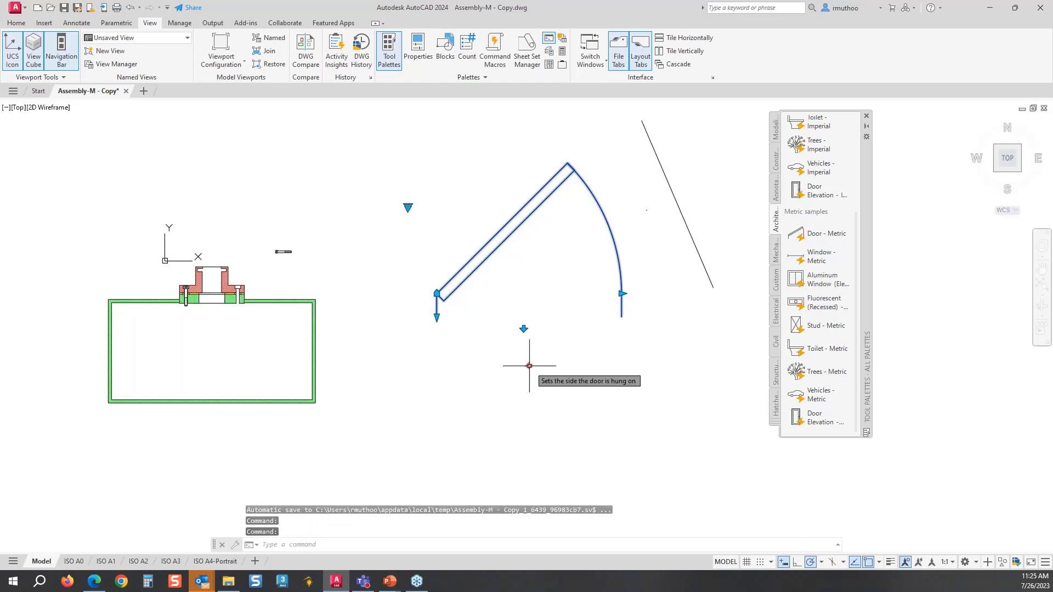
pyautogui.click(529, 365)
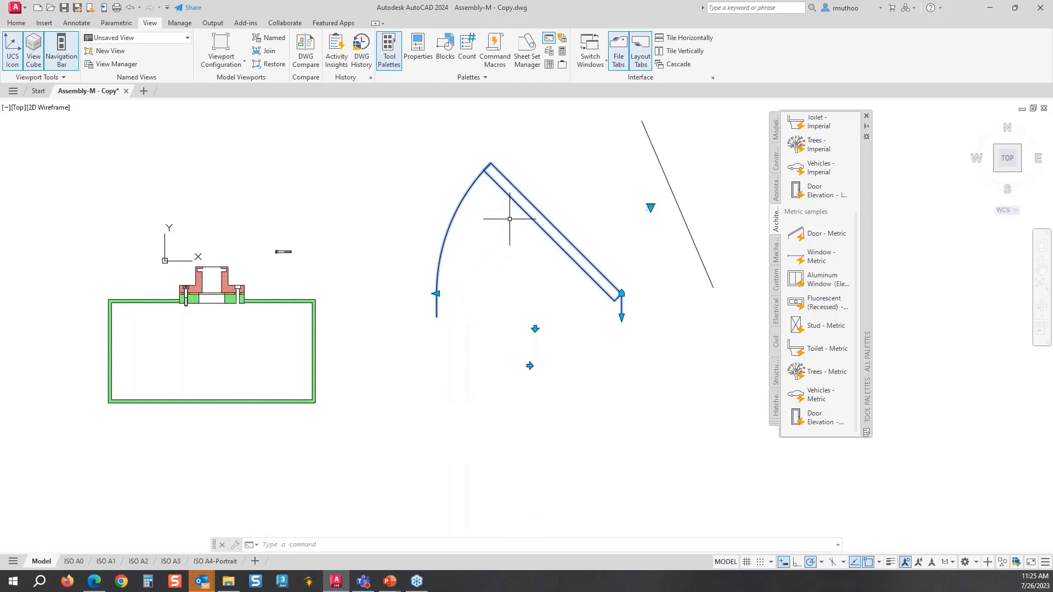
pyautogui.click(535, 328)
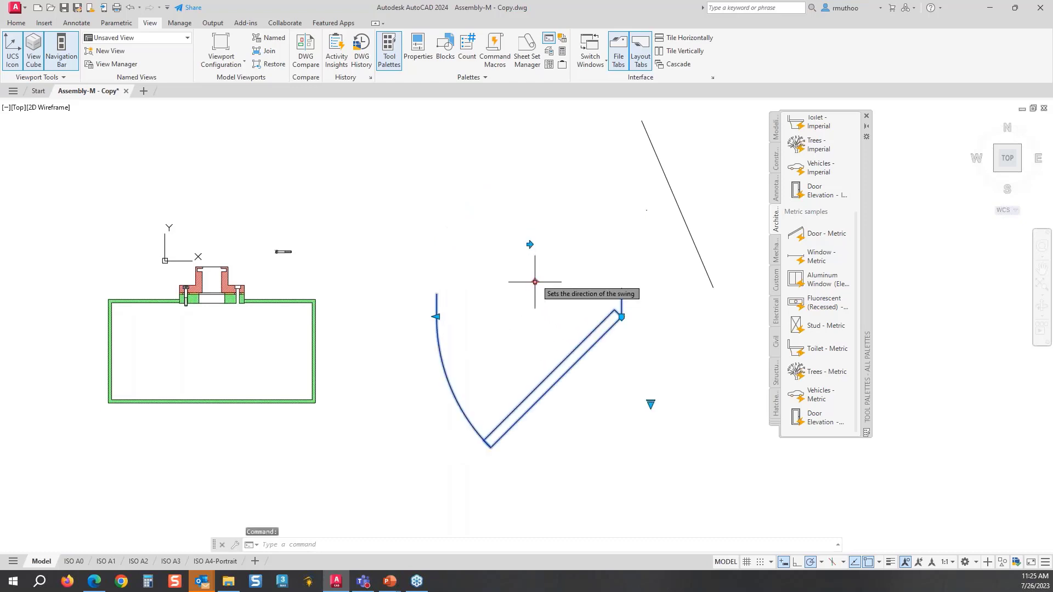
pyautogui.click(535, 281)
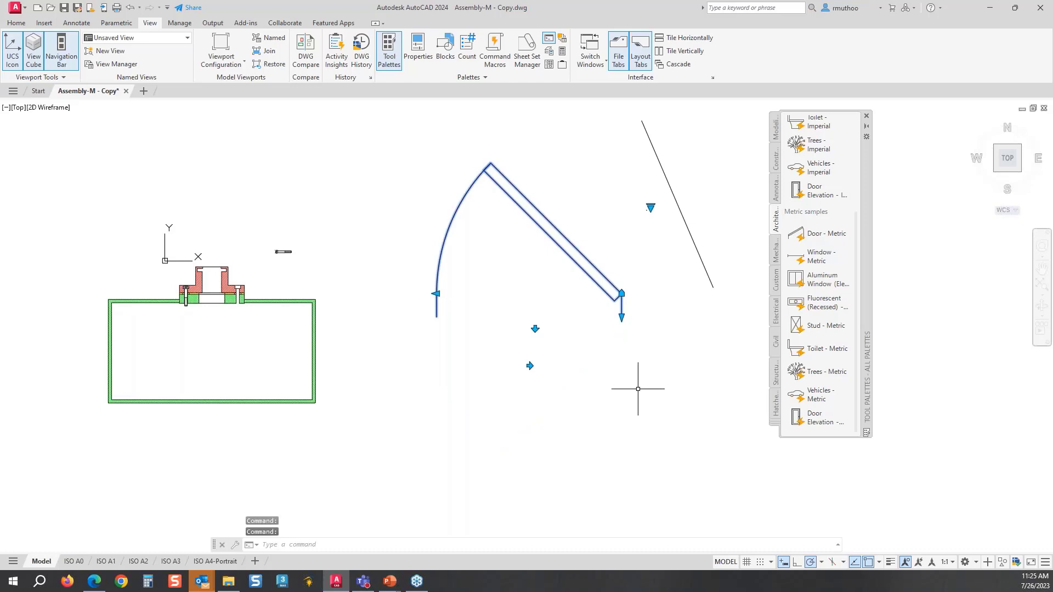
# - Set the metric door to Closed and move it onto the slanted line's lower endpoint, aligned as a continuation of the line
pyautogui.moveTo(620, 353); pyautogui.dragTo(581, 353, button='middle')
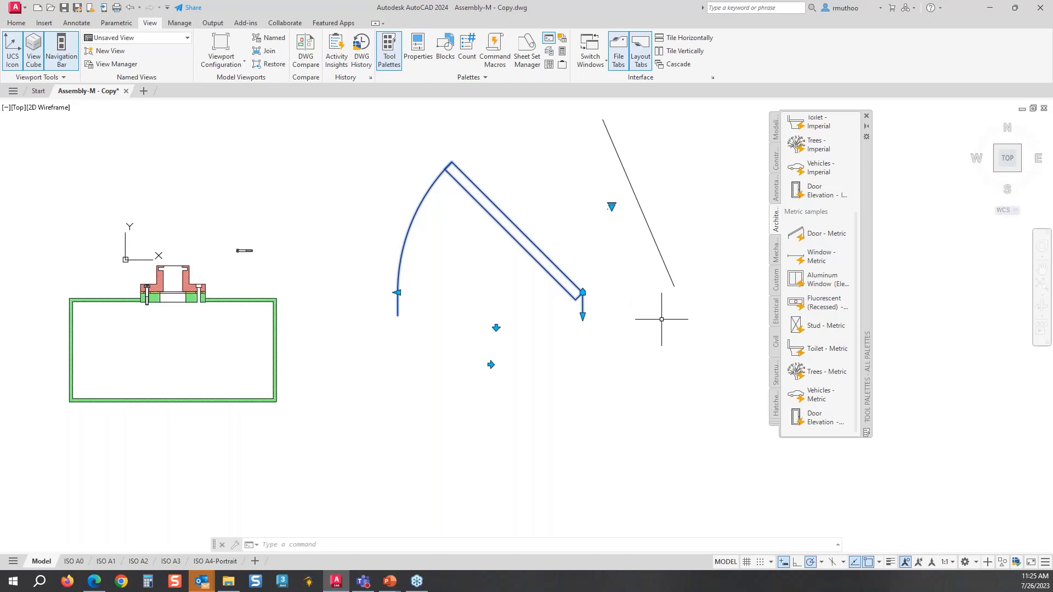
pyautogui.moveTo(659, 321); pyautogui.dragTo(636, 335, button='middle')
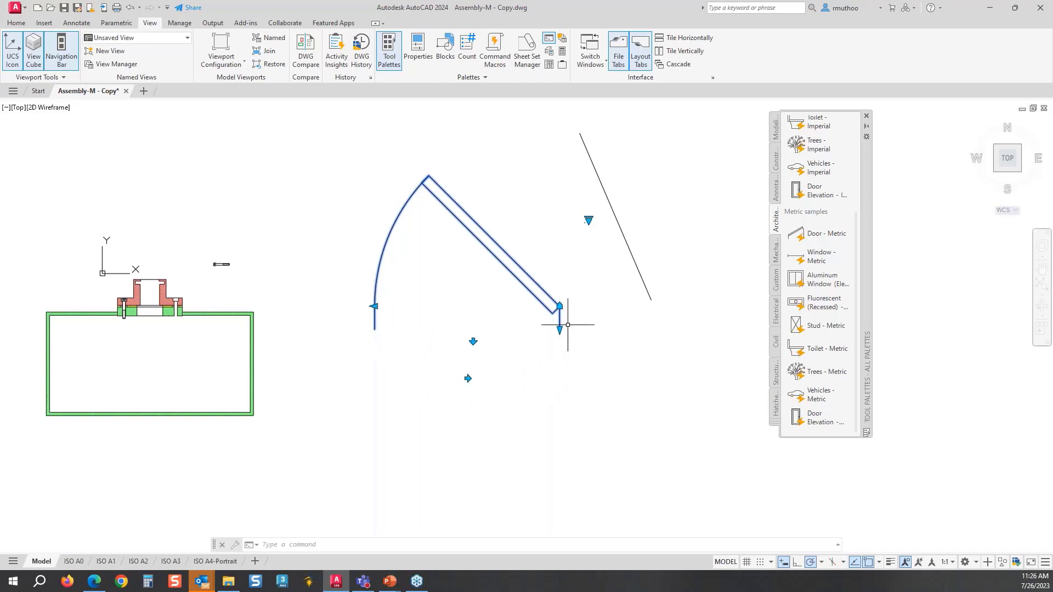
pyautogui.click(588, 220)
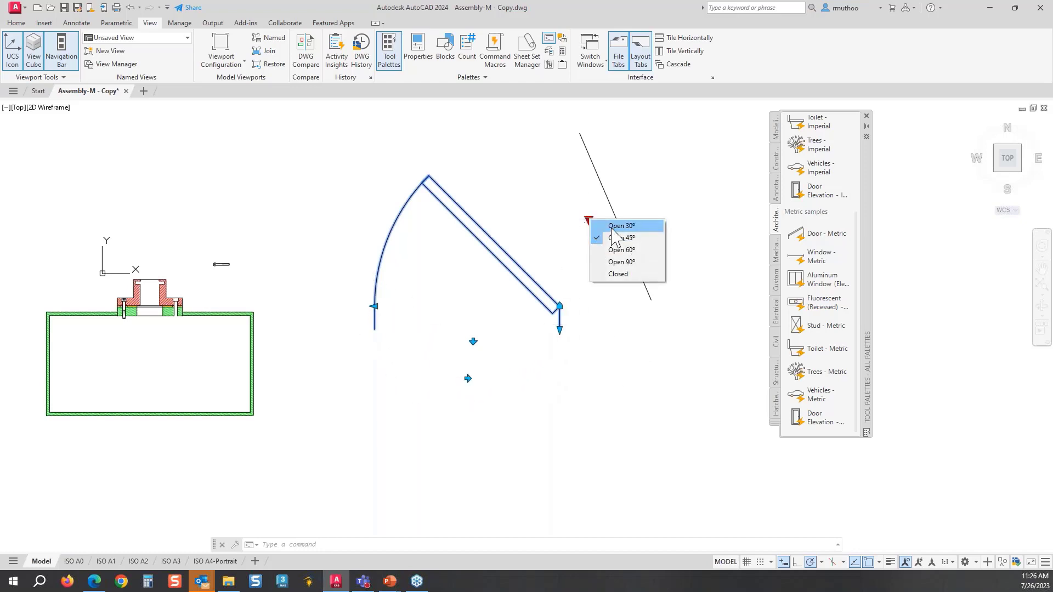
pyautogui.click(615, 274)
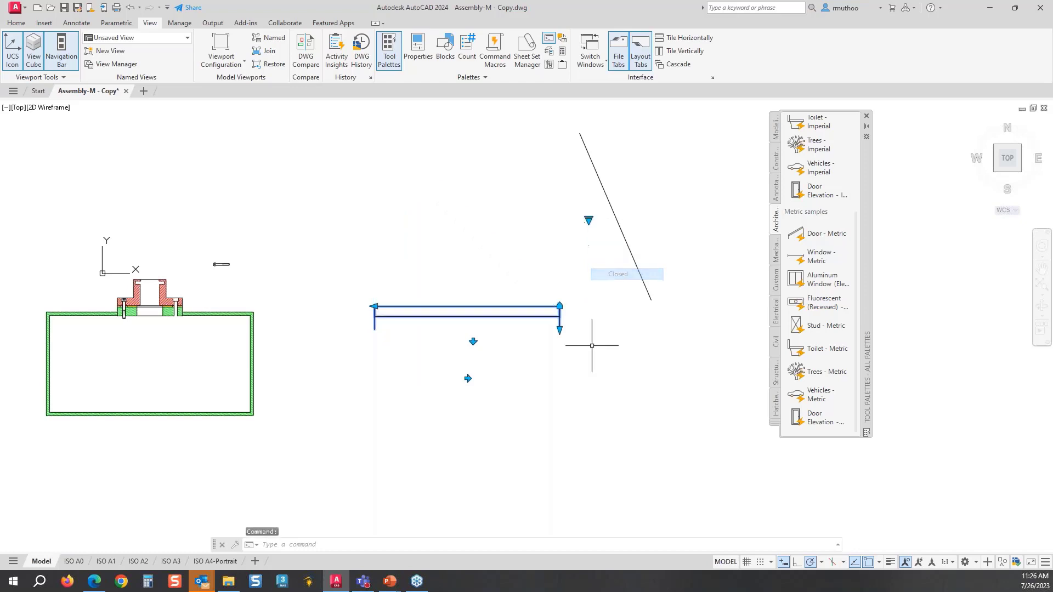
pyautogui.click(559, 306)
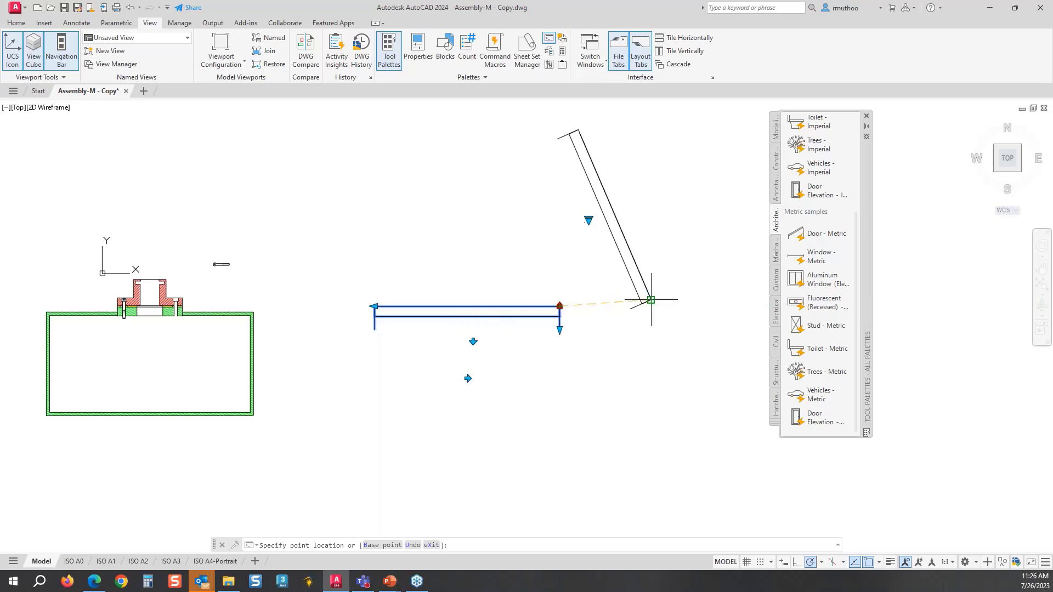
pyautogui.scroll(-4, 625, 254)
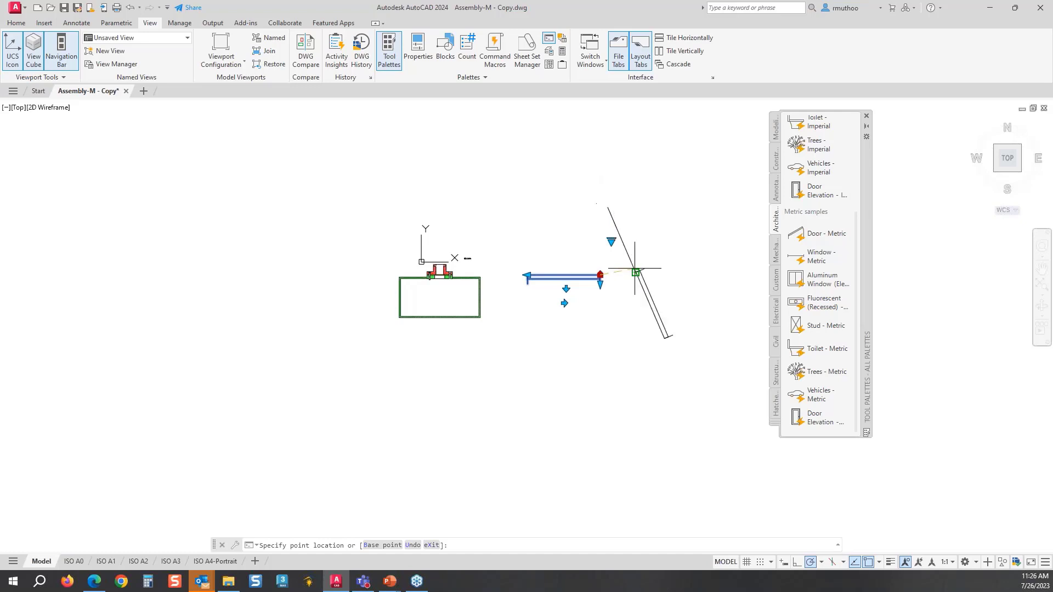
pyautogui.click(635, 272)
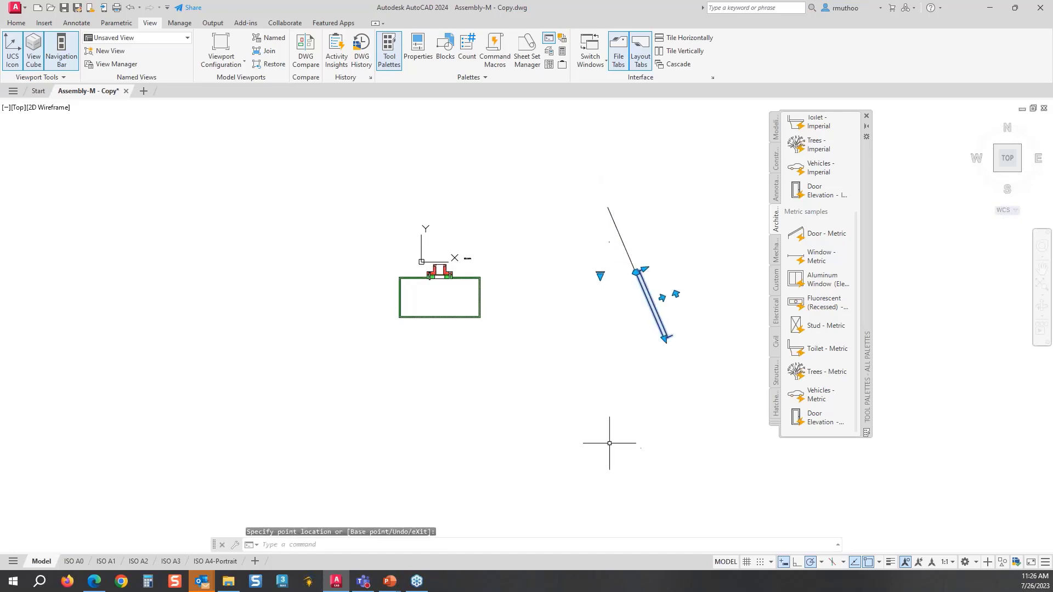
# - Set the aligned metric door to Open 30º and flip both its swing direction and the side it is hung on
pyautogui.scroll(2, 623, 366)
pyautogui.moveTo(622, 371); pyautogui.dragTo(465, 414, button='middle')
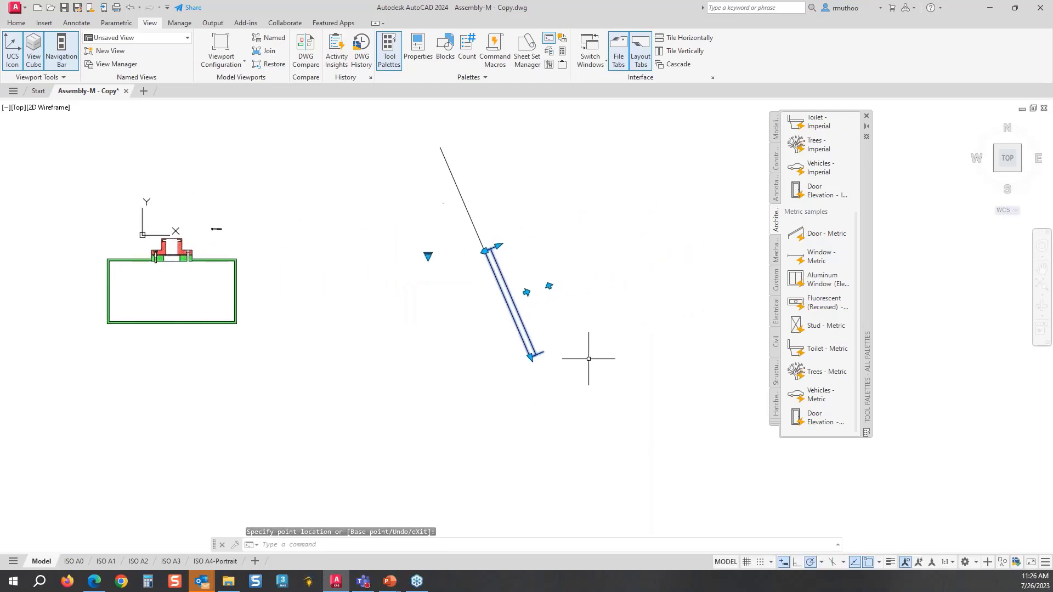
pyautogui.click(428, 257)
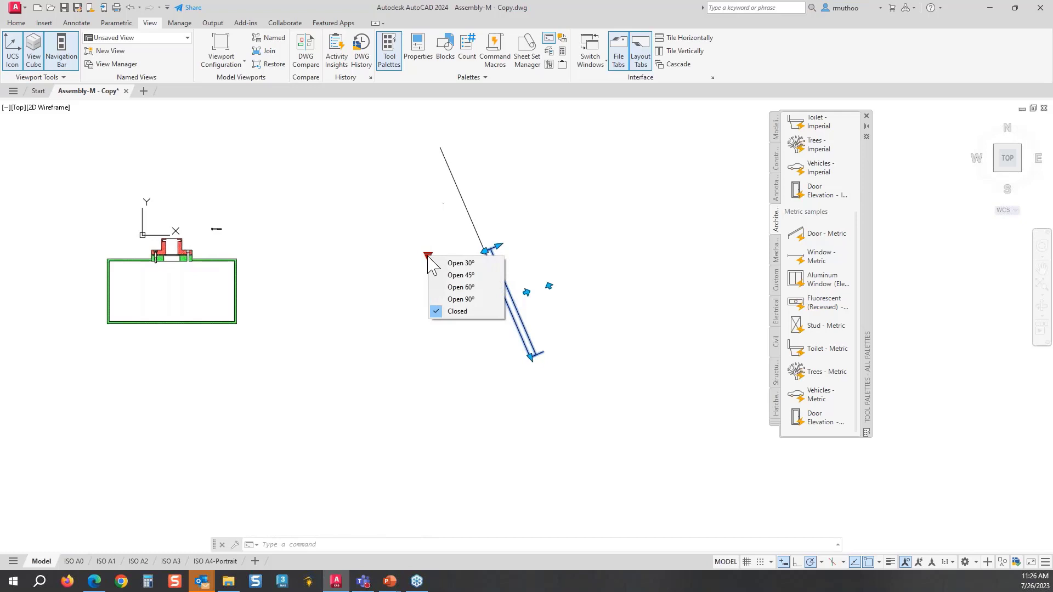
pyautogui.click(454, 264)
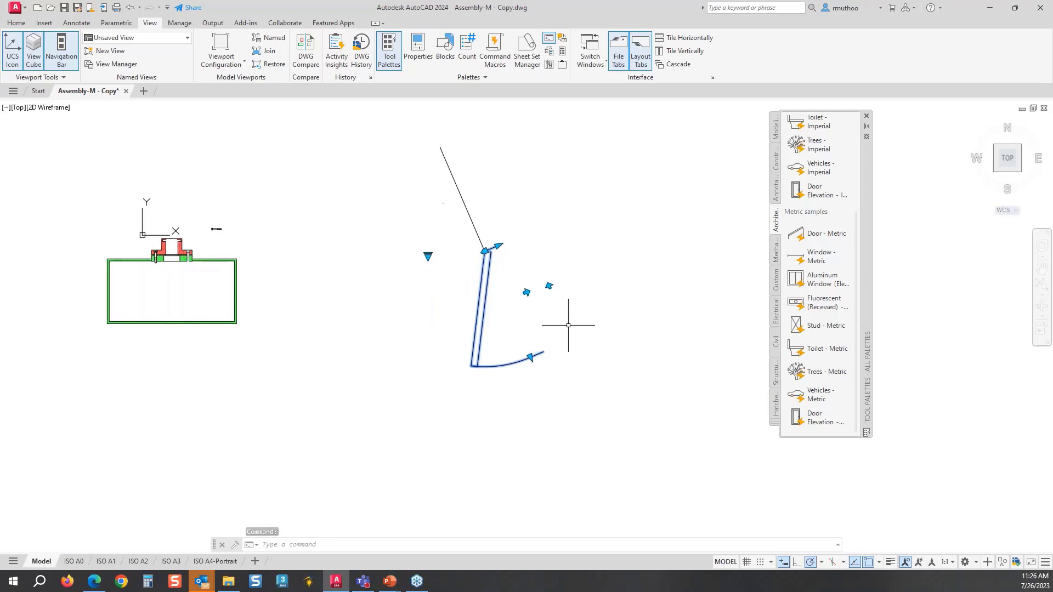
pyautogui.click(526, 293)
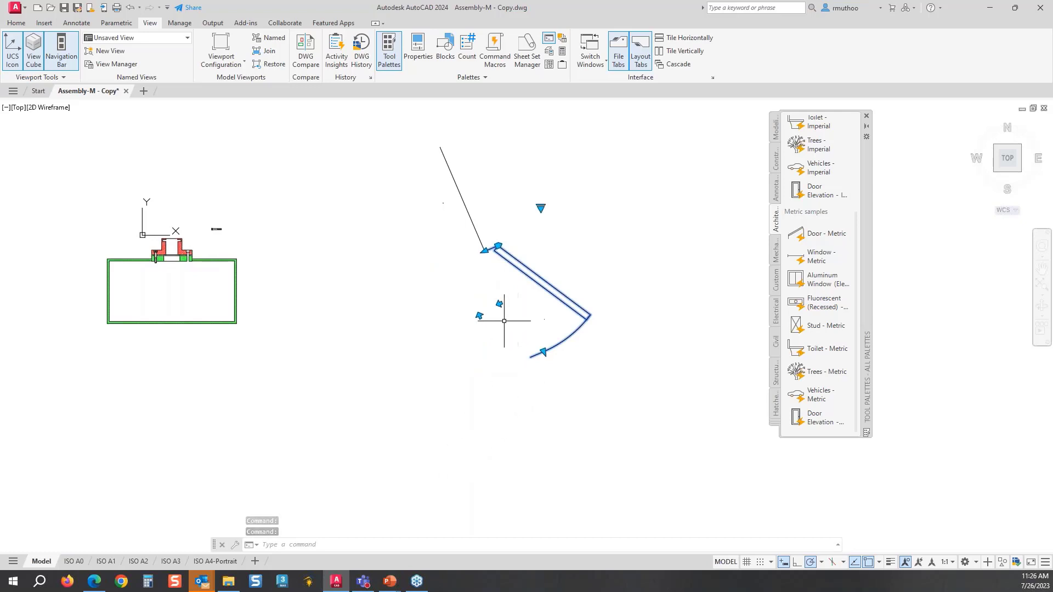
pyautogui.click(479, 317)
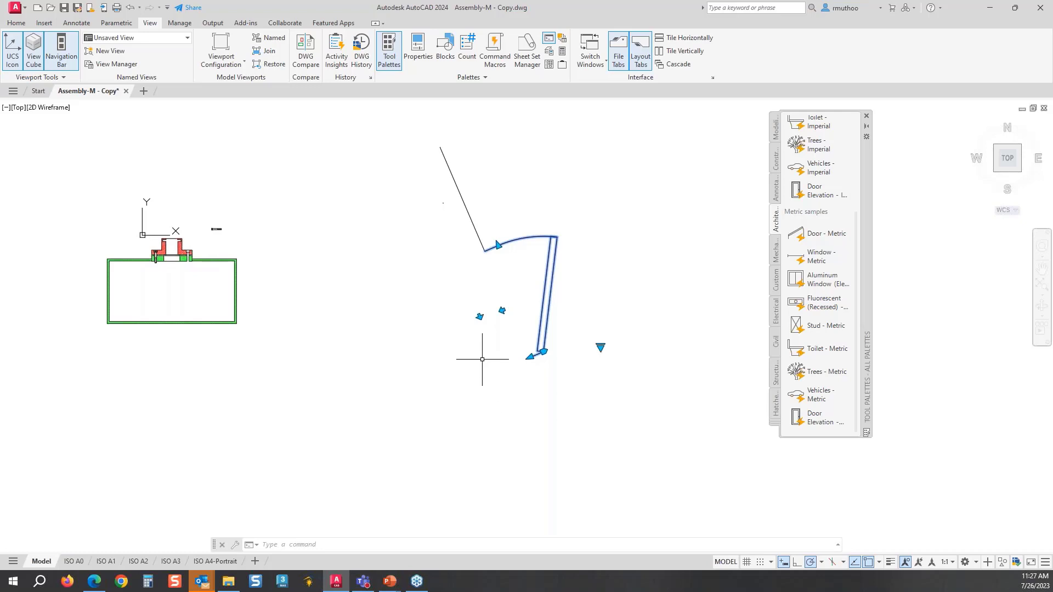
pyautogui.scroll(2, 443, 228)
pyautogui.scroll(4, 477, 289)
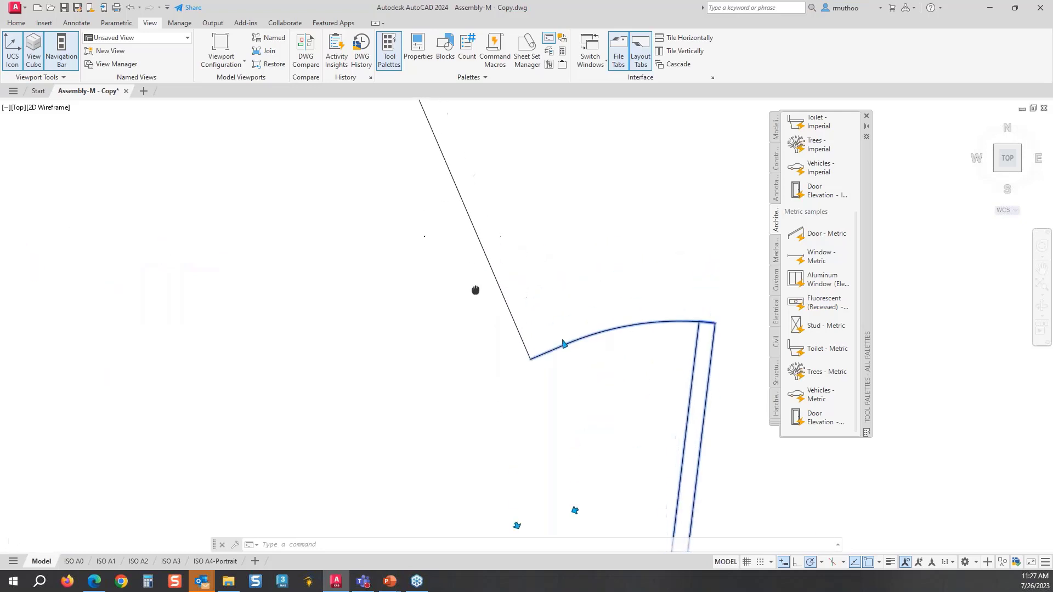
pyautogui.scroll(4, 489, 318)
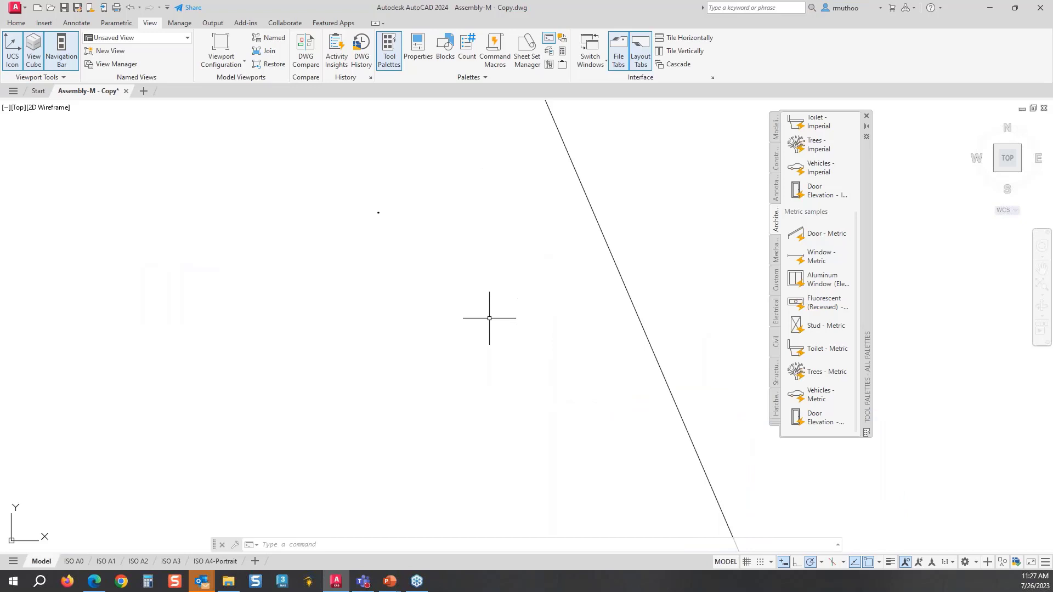
pyautogui.scroll(-6, 488, 315)
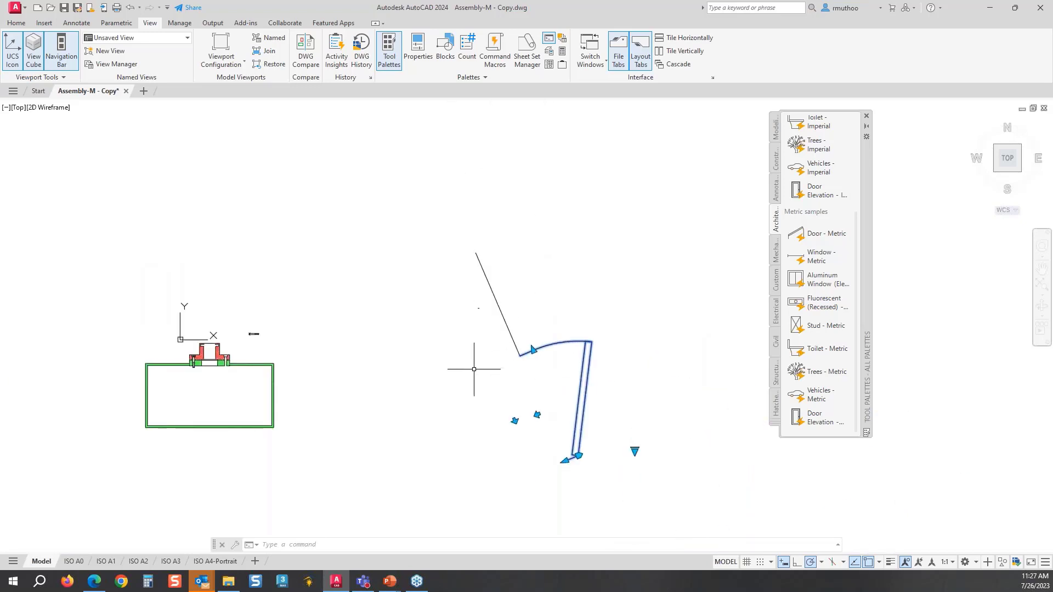
pyautogui.scroll(-2, 471, 363)
pyautogui.moveTo(471, 363); pyautogui.dragTo(479, 256, button='middle')
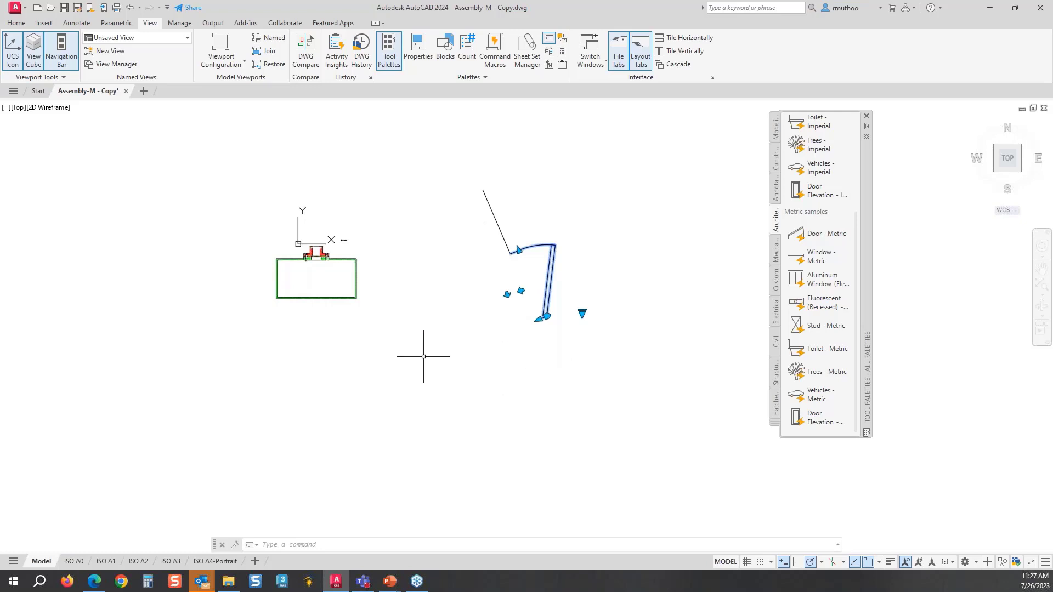
pyautogui.moveTo(426, 344); pyautogui.dragTo(427, 358, button='middle')
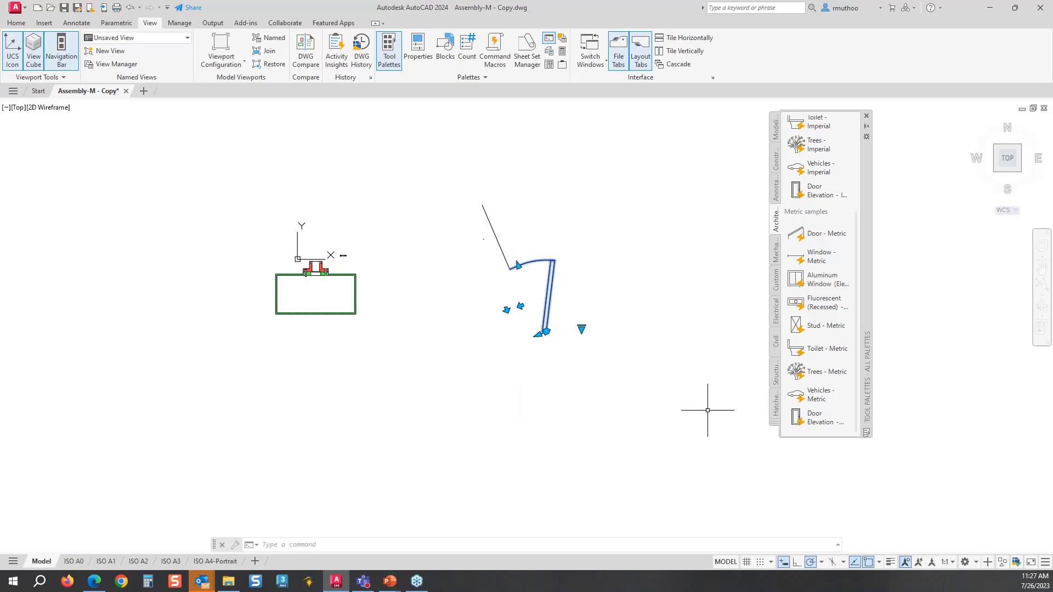
# - Show the Custom tool palette and switch to the presentation's Recap slide
pyautogui.click(776, 281)
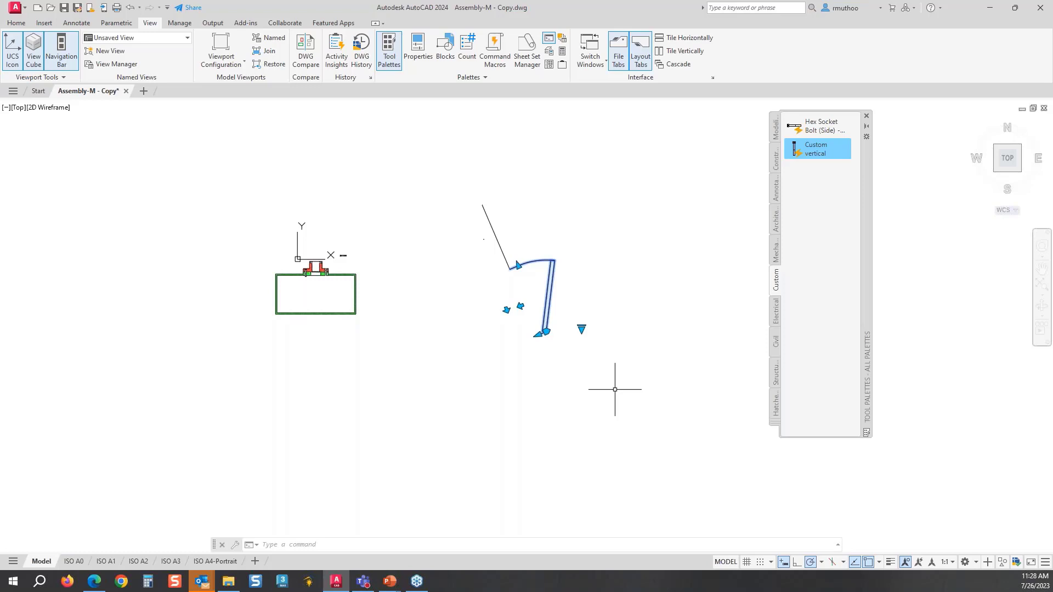
pyautogui.hotkey('alt', 'Tab')
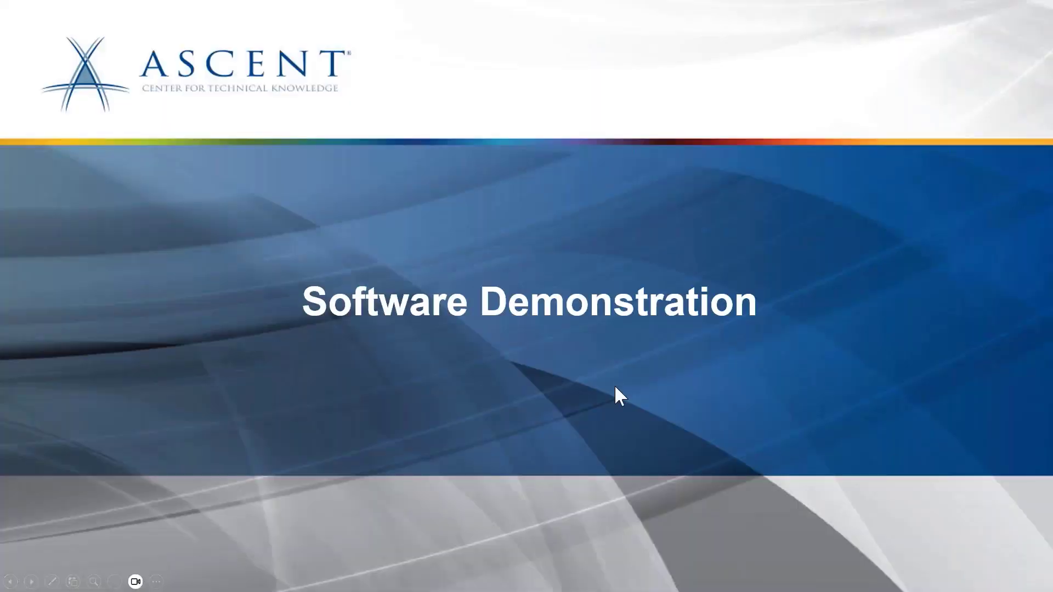
pyautogui.click(602, 411)
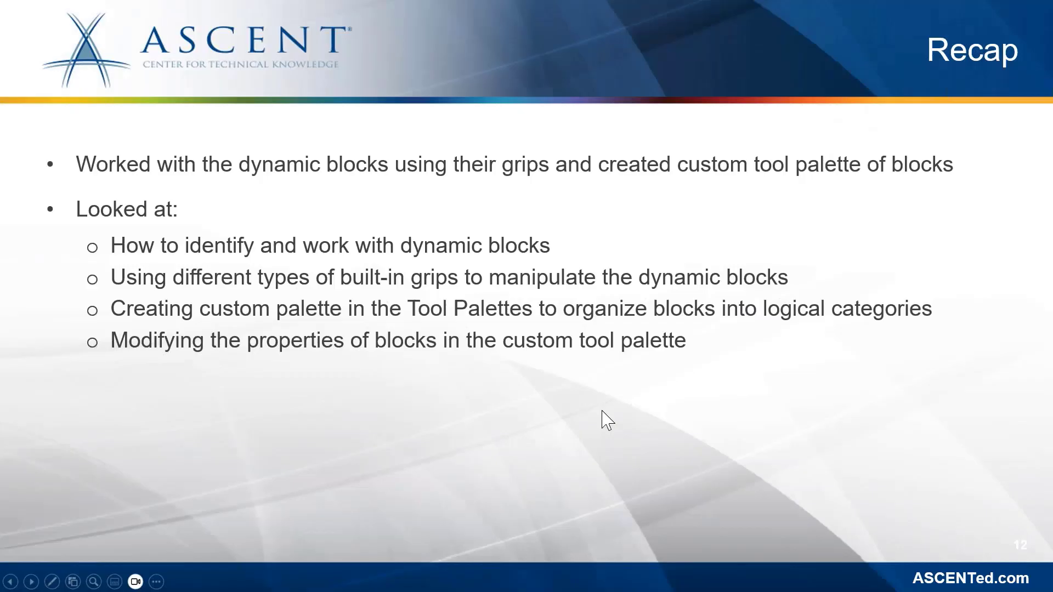